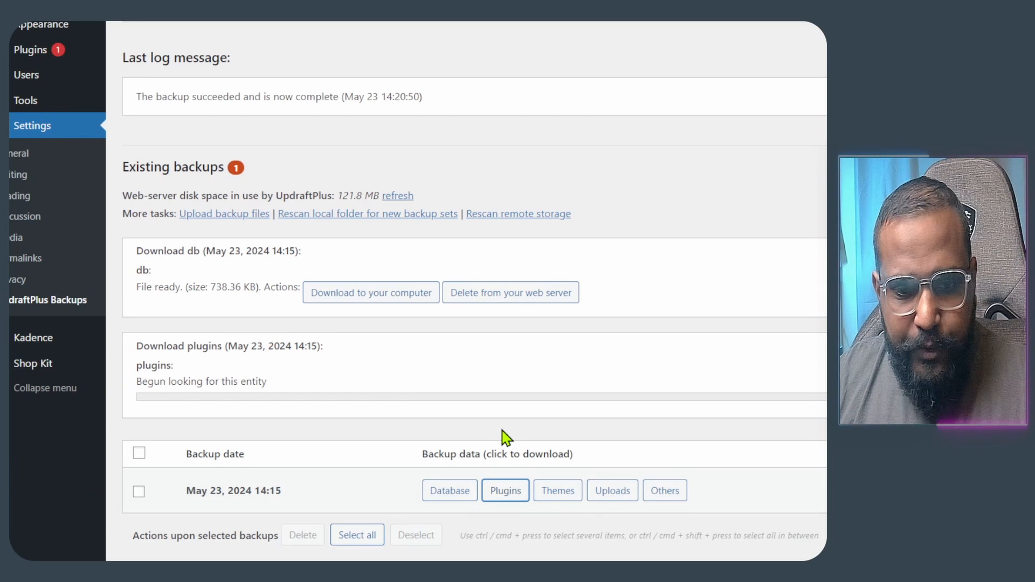
- Download the May 23 plugins, themes, uploads and others backup archives to the computer
click(405, 399)
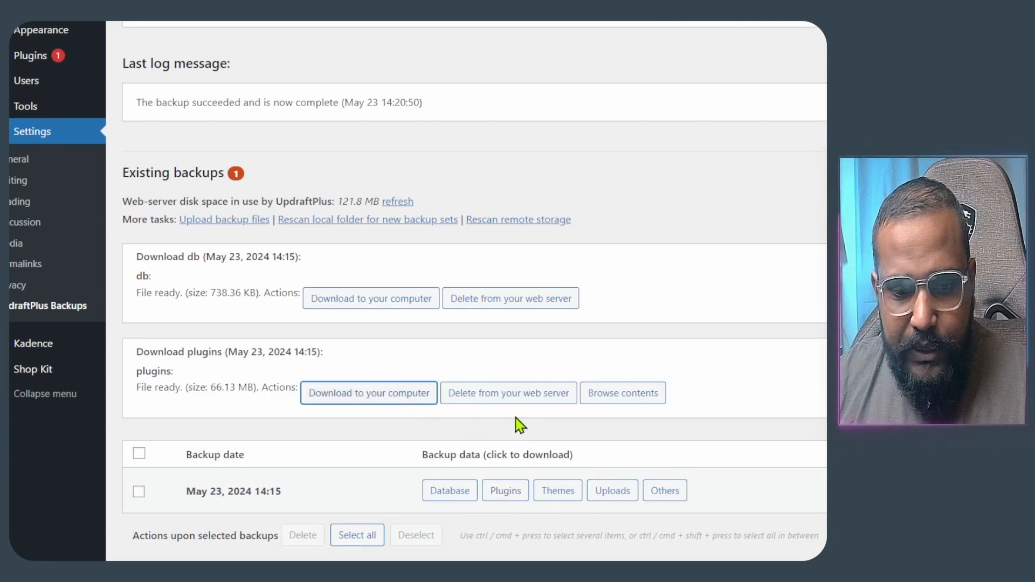
click(560, 492)
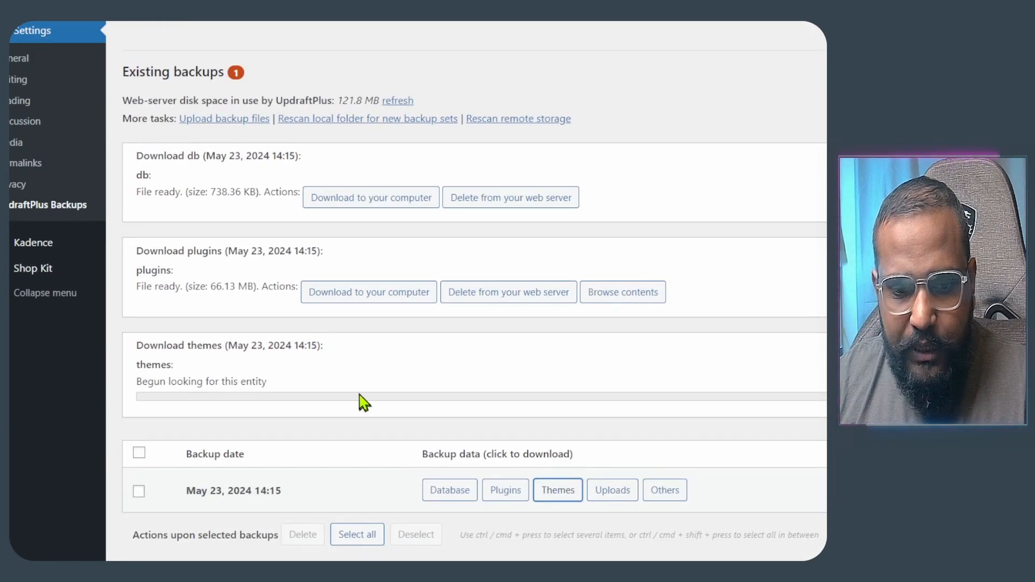
click(379, 397)
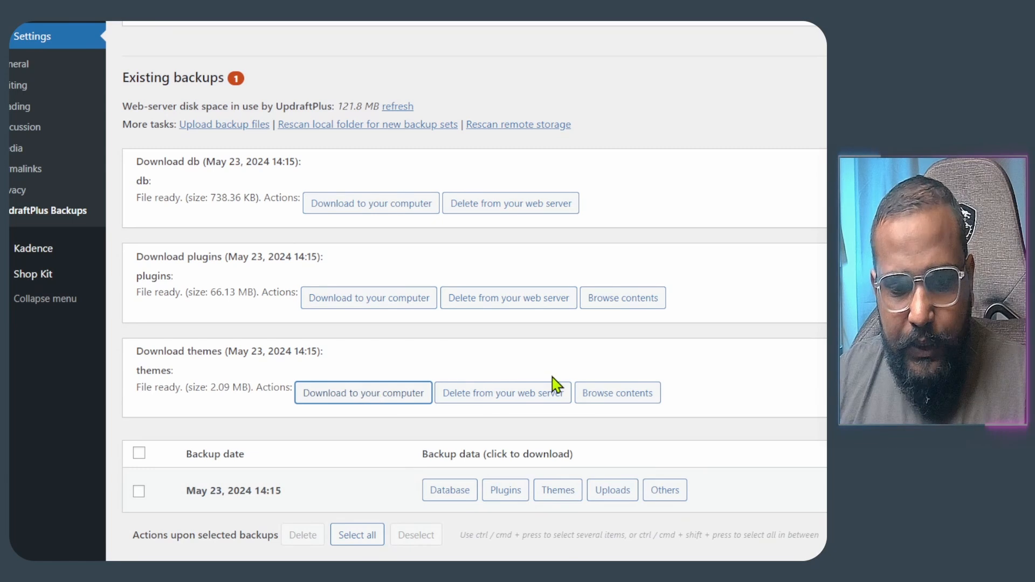
scroll(578, 521, up, 1)
click(615, 553)
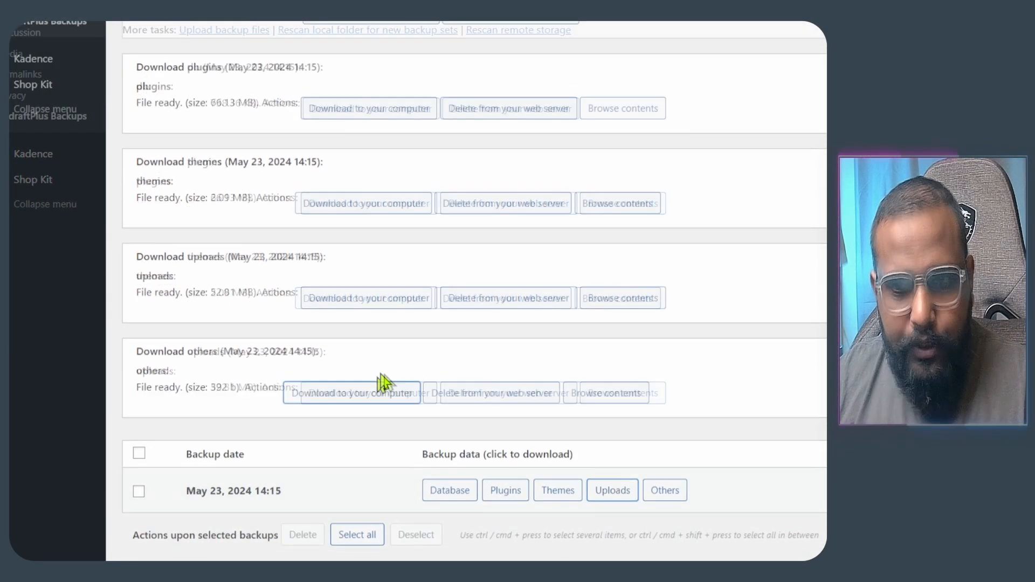
click(383, 382)
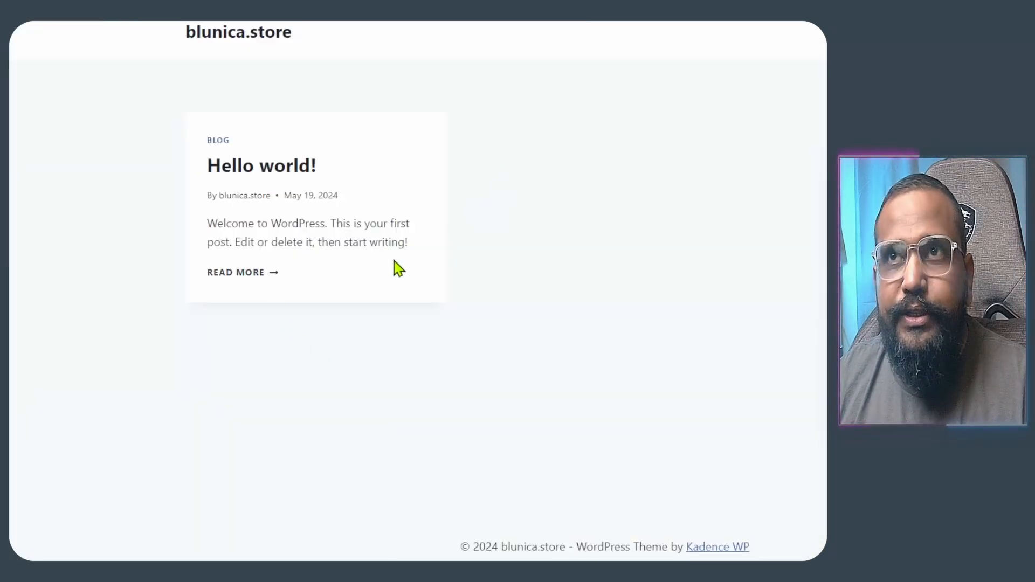
- Go from the 'Hello world!' front page to the new site's UpdraftPlus page, showing 0 backups
drag(171, 42, 647, 264)
click(647, 268)
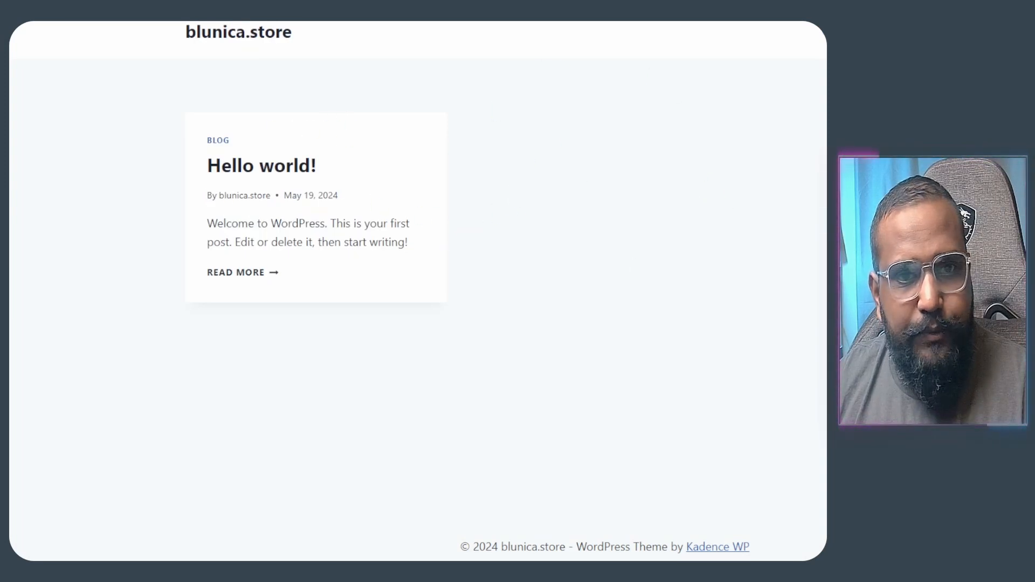
click(302, 22)
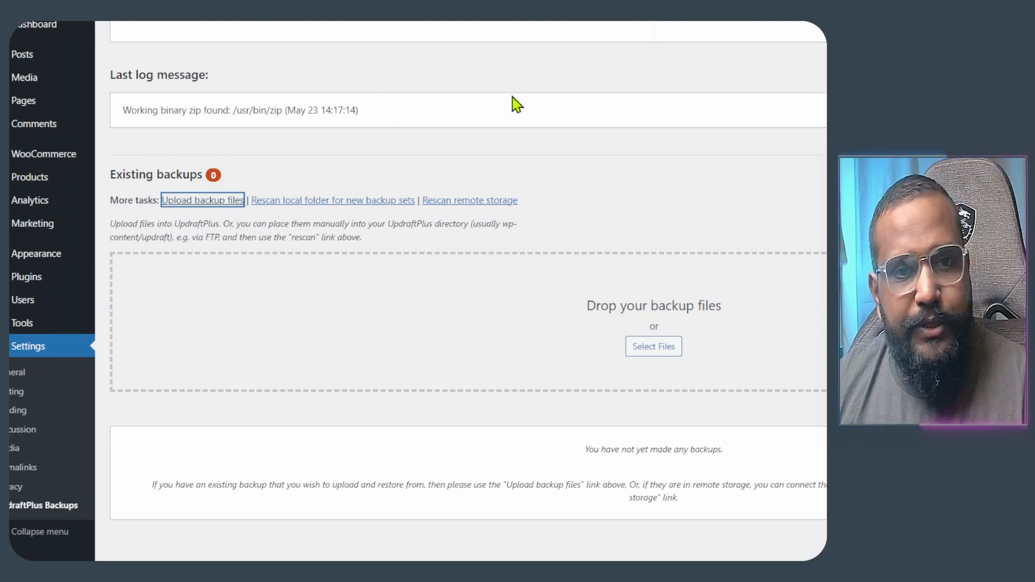
scroll(363, 231, up, 5)
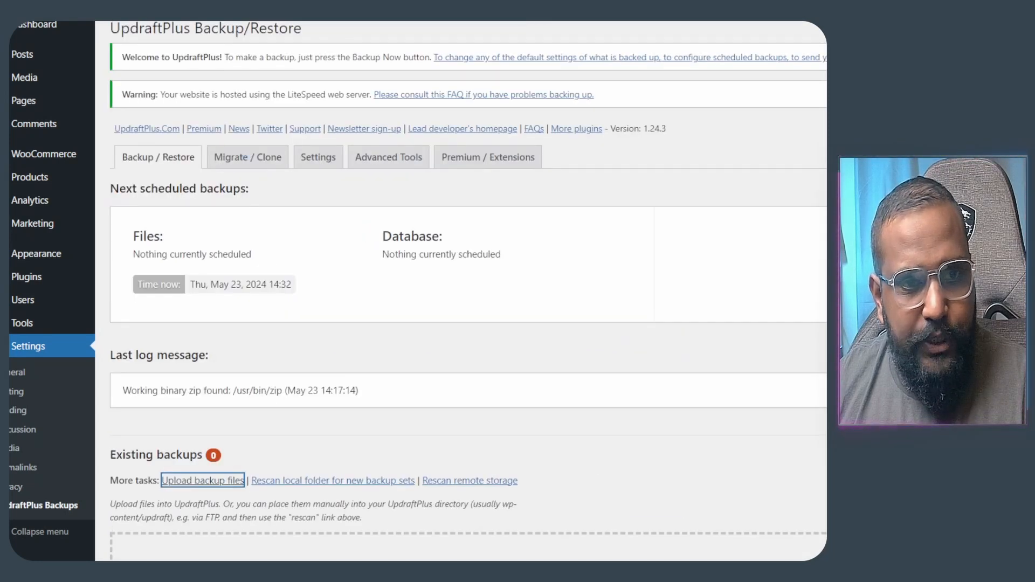
click(178, 22)
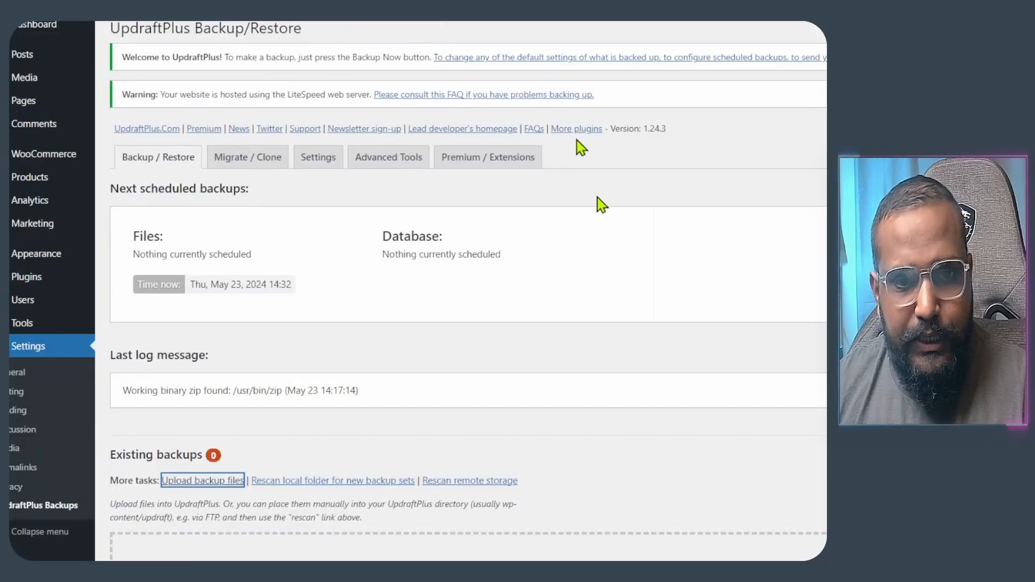
- Dismiss the Welcome and LiteSpeed warning notices on the backup page
click(823, 56)
click(823, 57)
scroll(596, 127, down, 3)
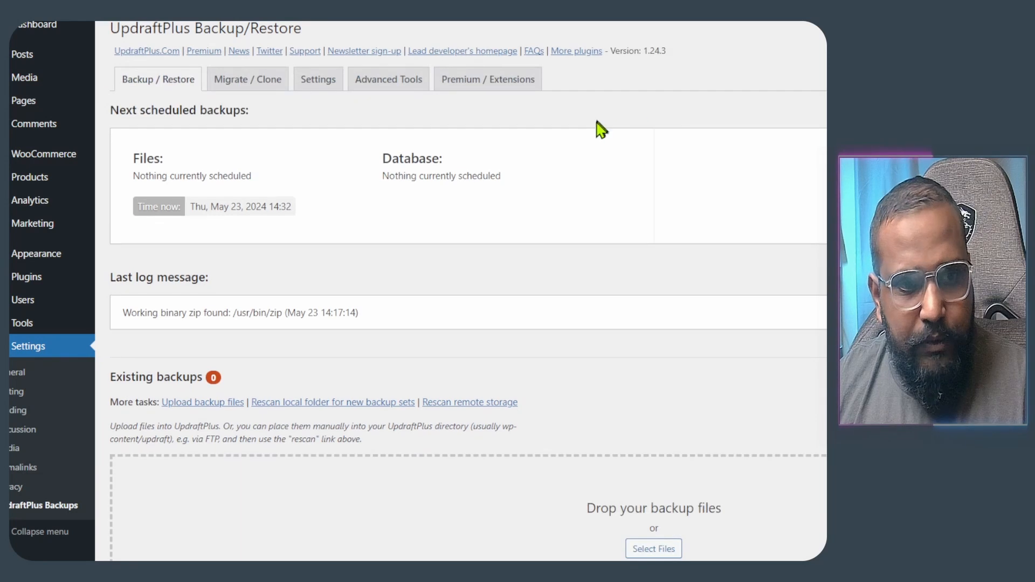
scroll(375, 361, up, 2)
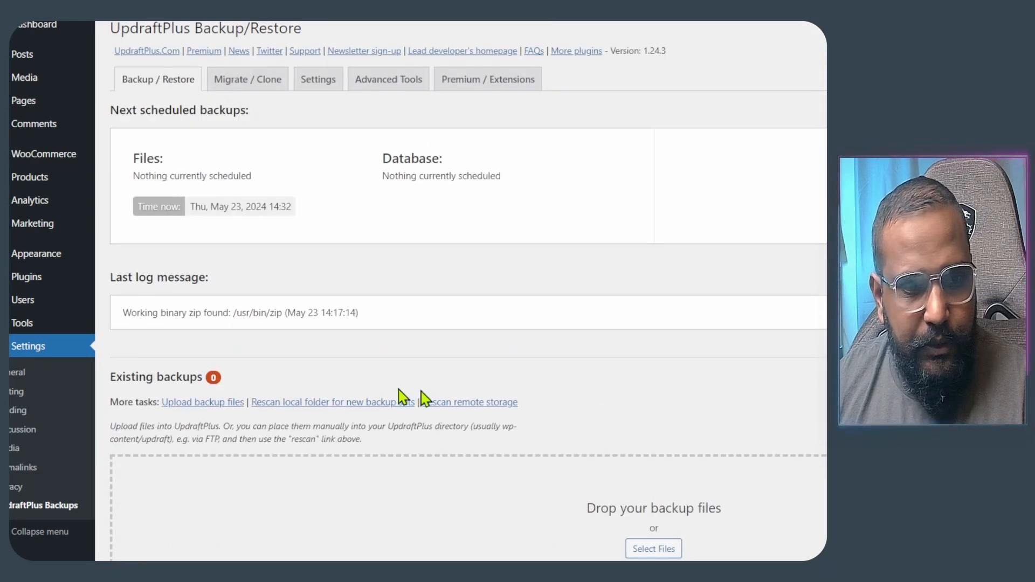
scroll(513, 220, down, 4)
- Upload the five May 23 blunicastore backup archives, leaving out the har file
click(673, 350)
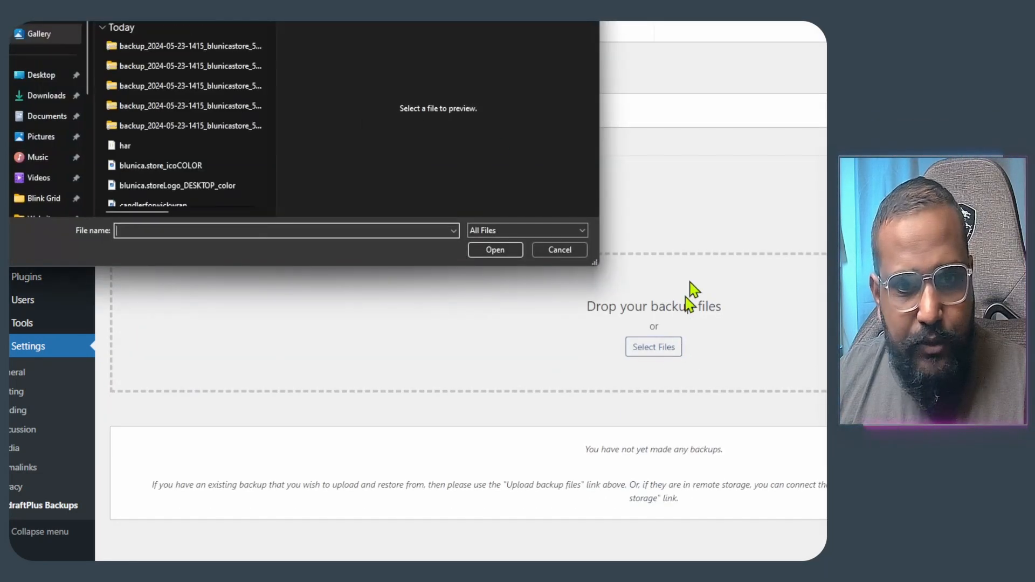
click(186, 47)
shift+click(195, 144)
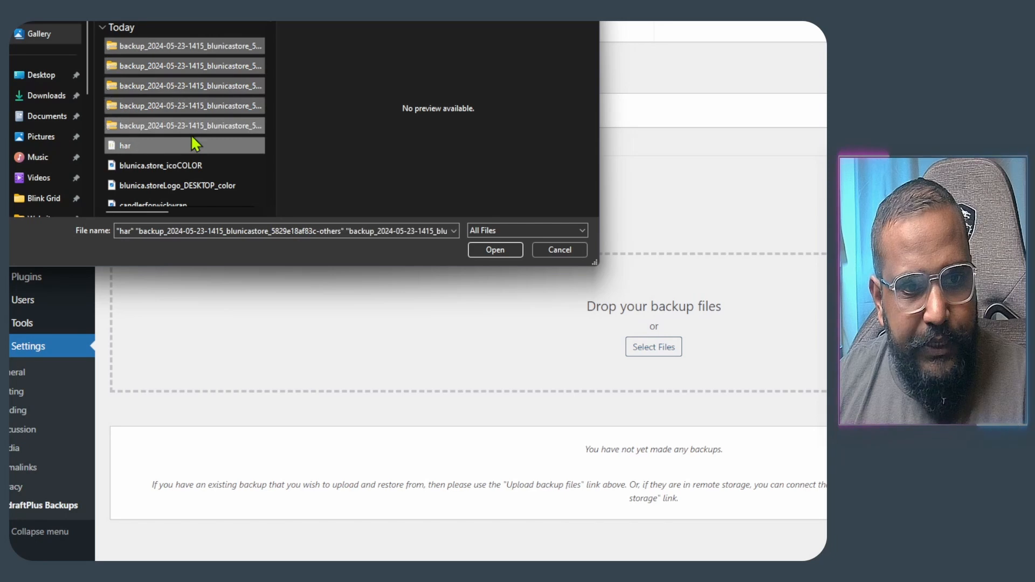
ctrl+click(194, 144)
click(509, 251)
scroll(514, 260, down, 2)
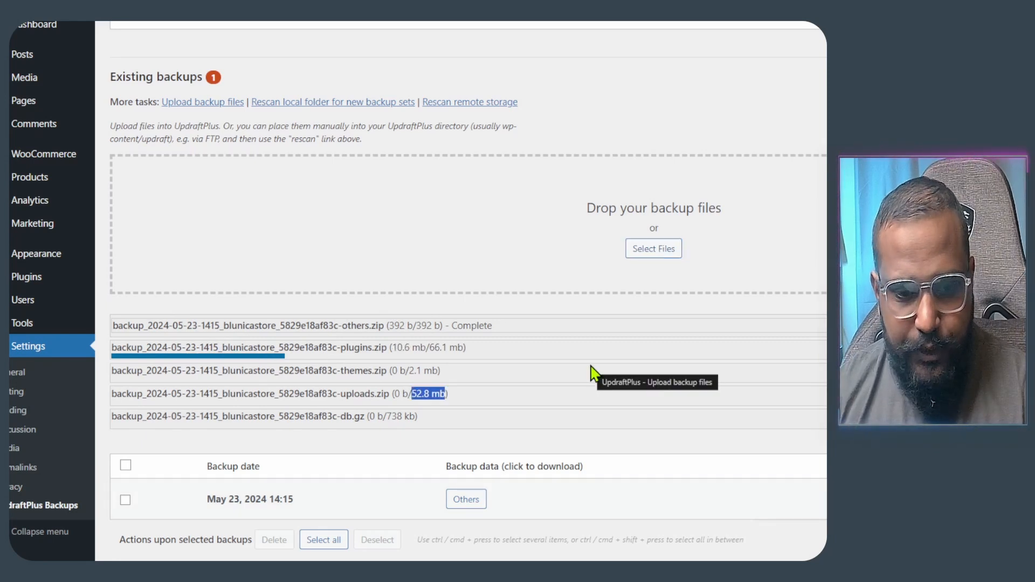
- Check the ShortPixel Account Info showing the Unlimited Monthly plan
click(685, 22)
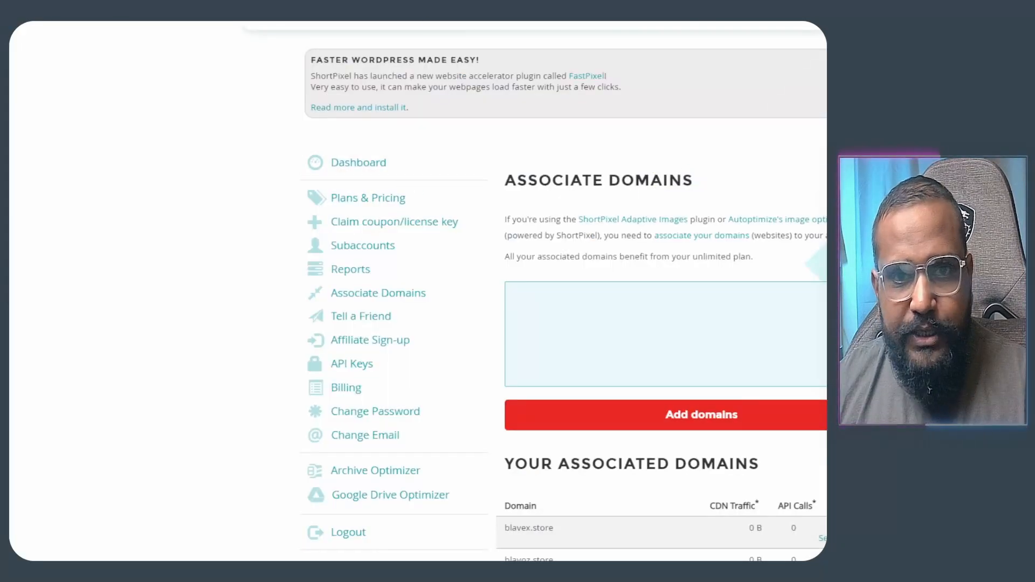
key(ctrl+shift+Tab)
key(ctrl+shift+Tab)
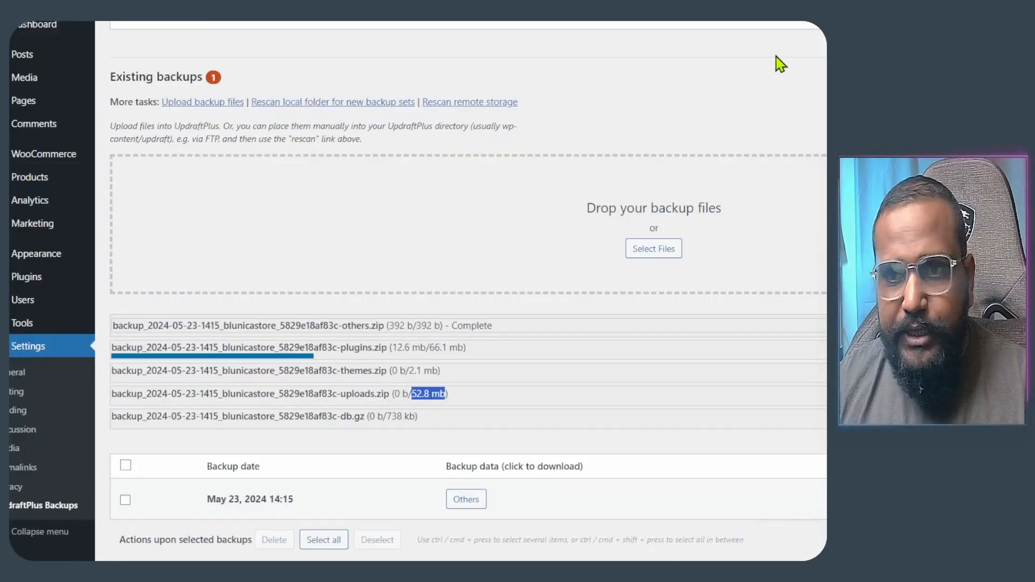
key(ctrl+shift+Tab)
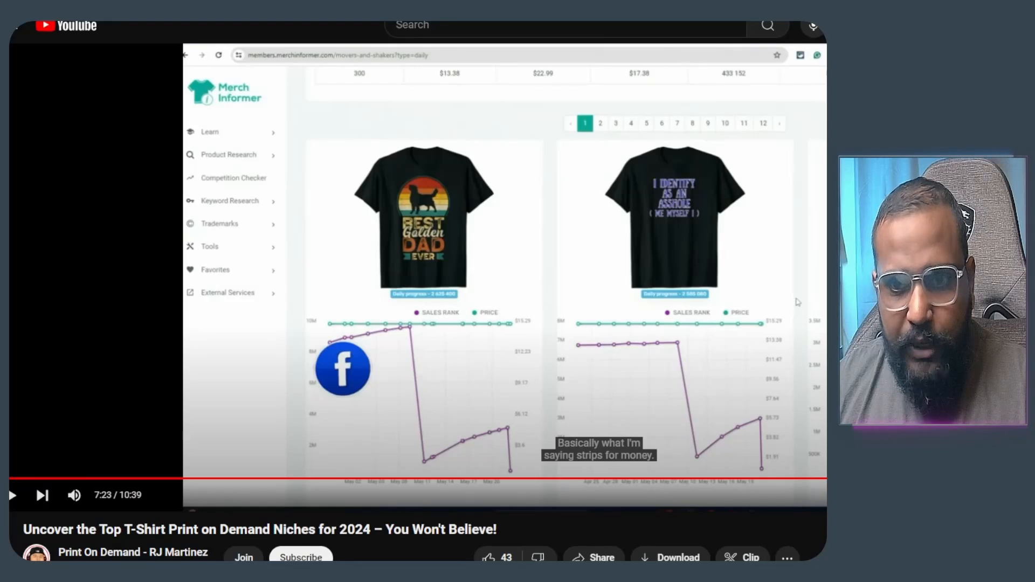
key(ctrl+Tab)
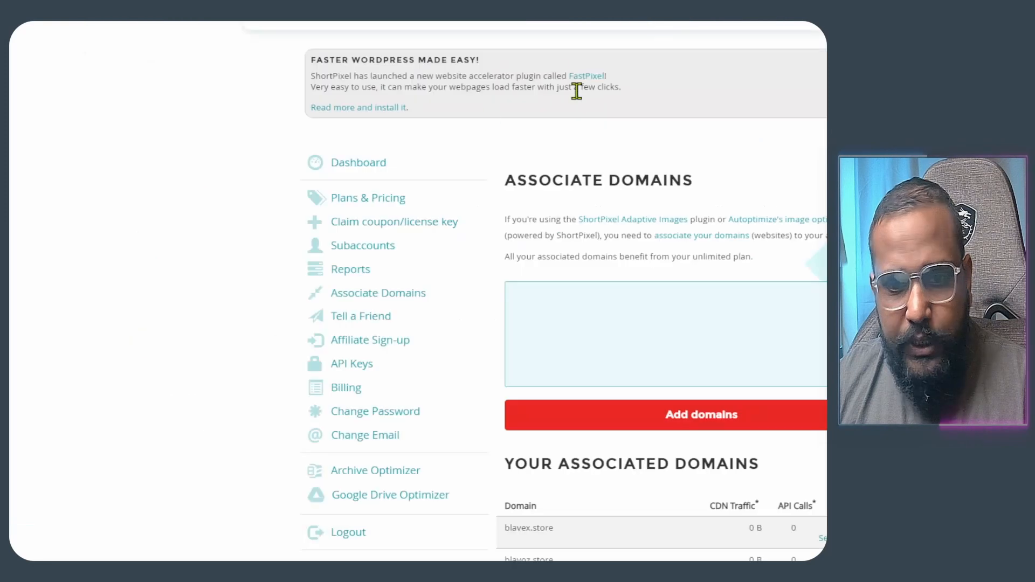
scroll(397, 259, down, 4)
drag(308, 406, 430, 451)
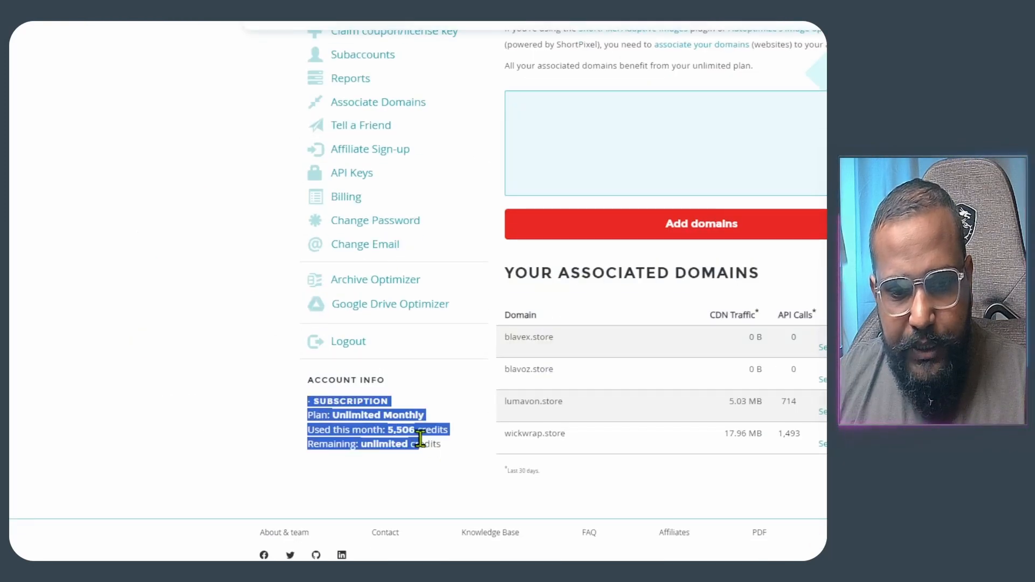
click(452, 453)
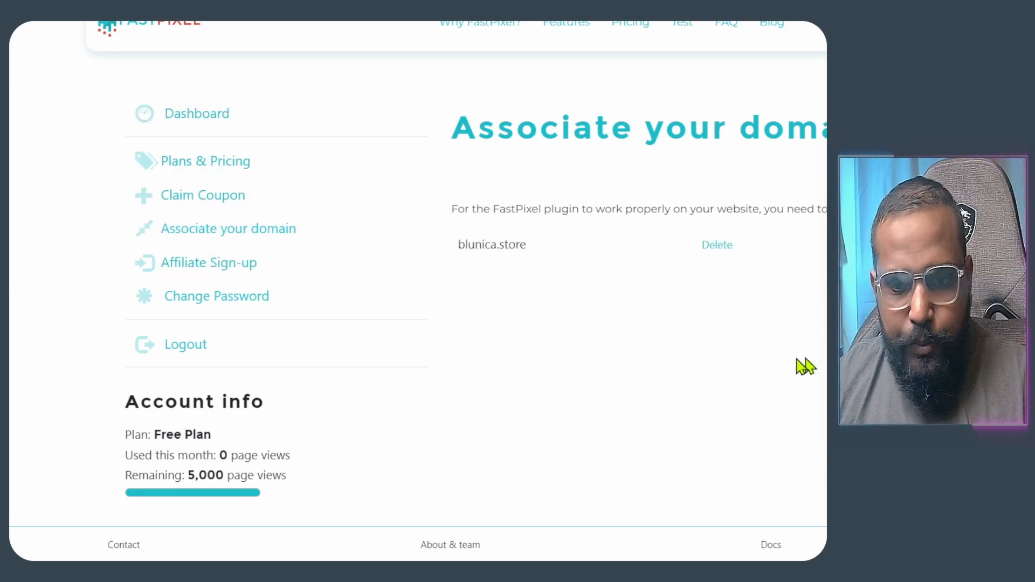
- Confirm blunica.store is the associated FastPixel domain and check the plugins upload at 23.1 of 66.1 MB
drag(527, 261, 463, 245)
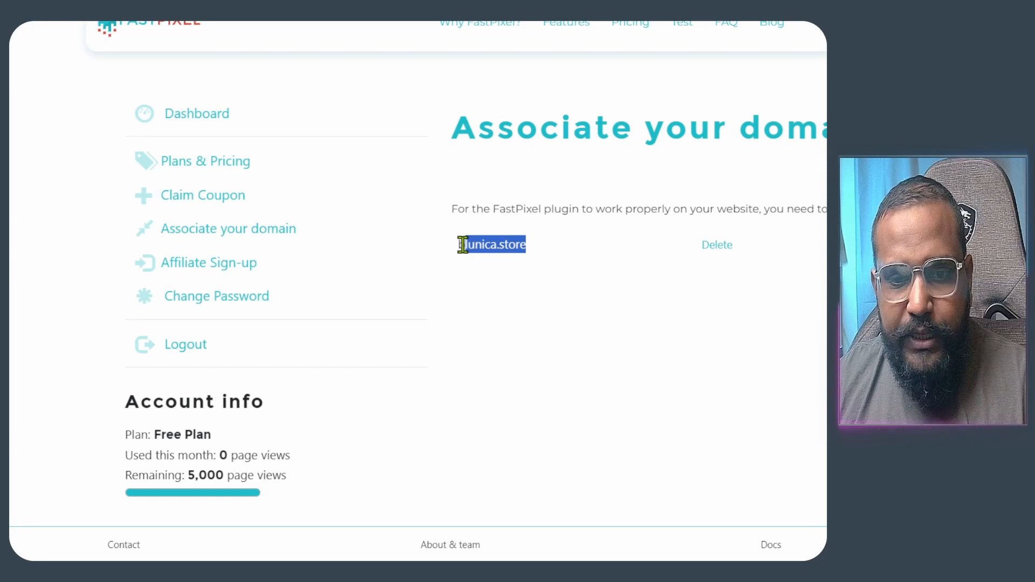
click(557, 294)
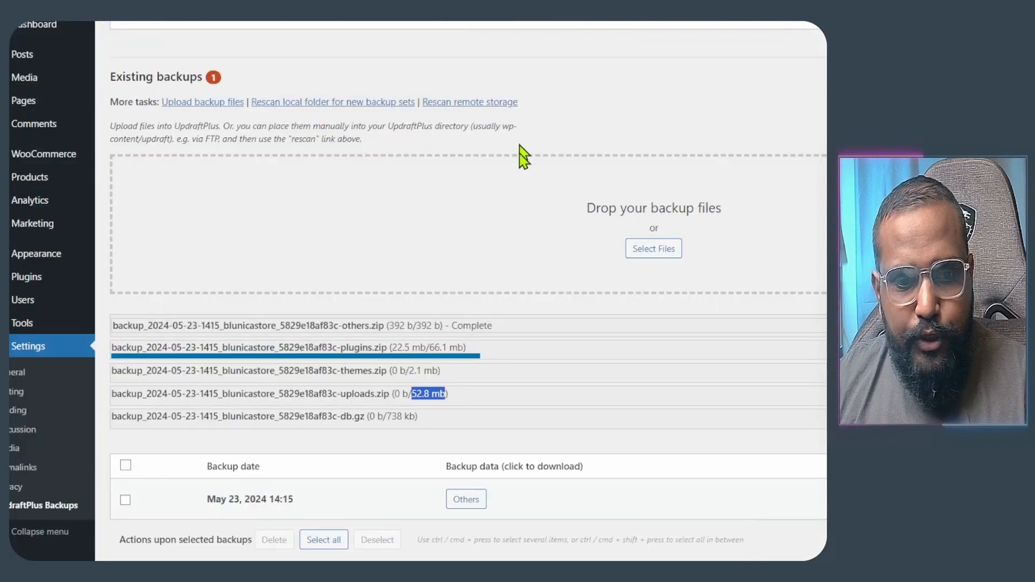
click(620, 119)
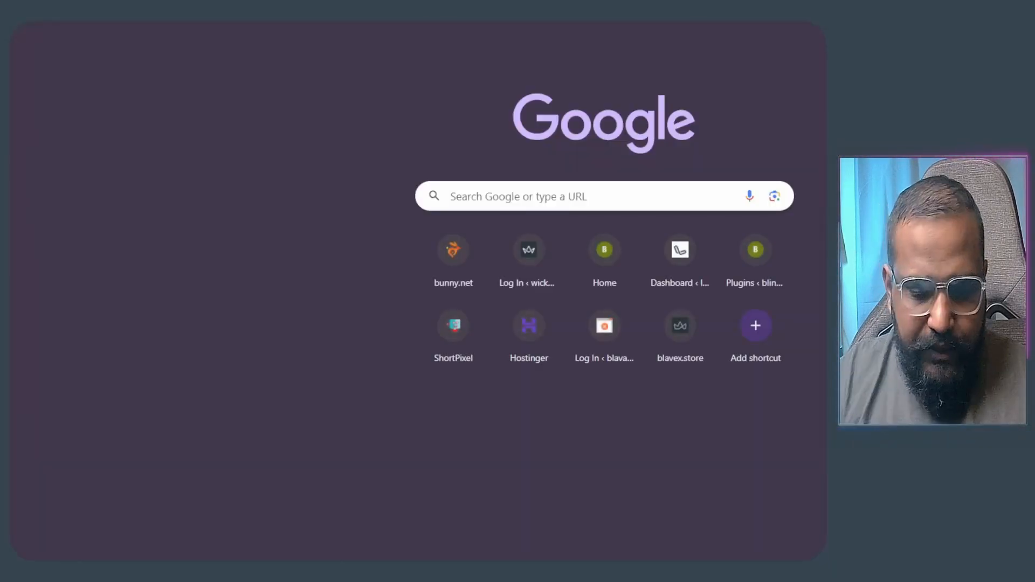
- Browse the live blunica.store homepage, then jump to FastPixel's Frequently Asked Questions
text(bl)
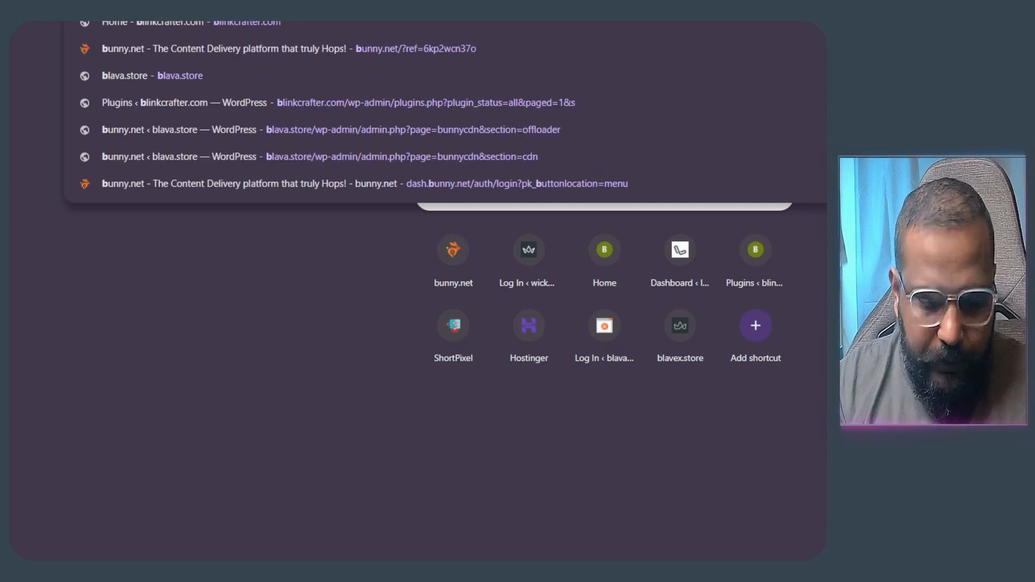
text(unica)
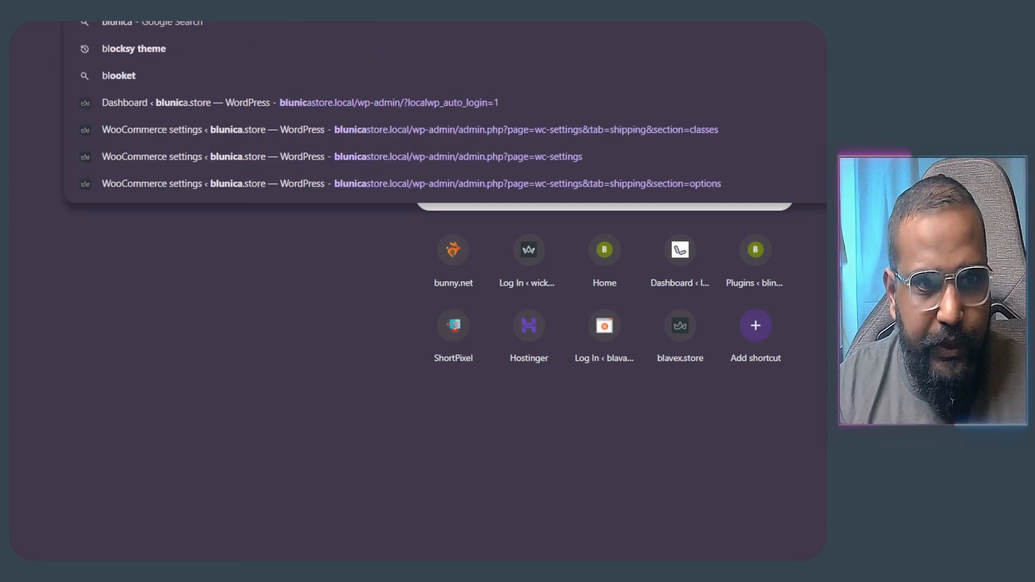
key(Return)
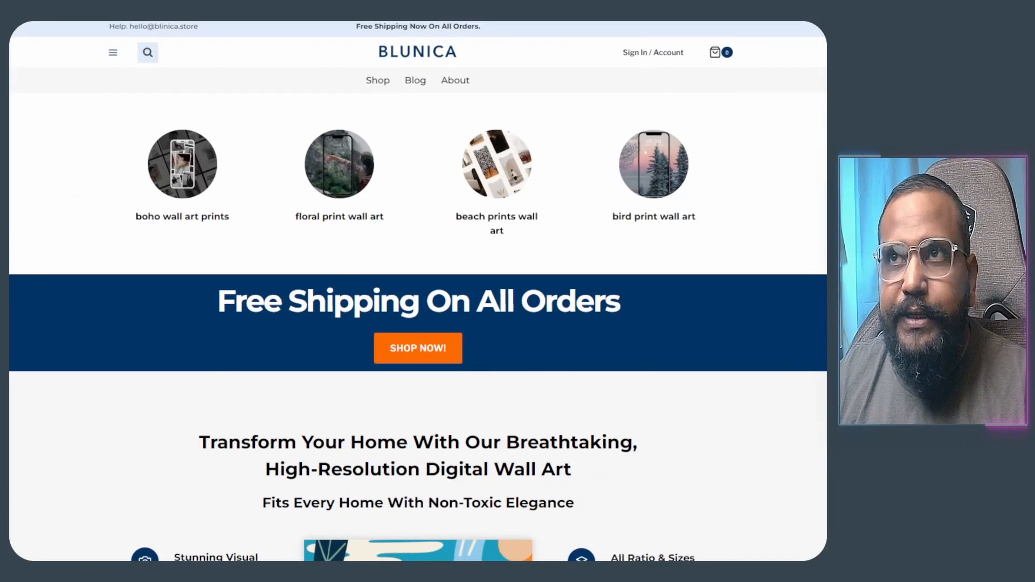
scroll(455, 277, down, 10)
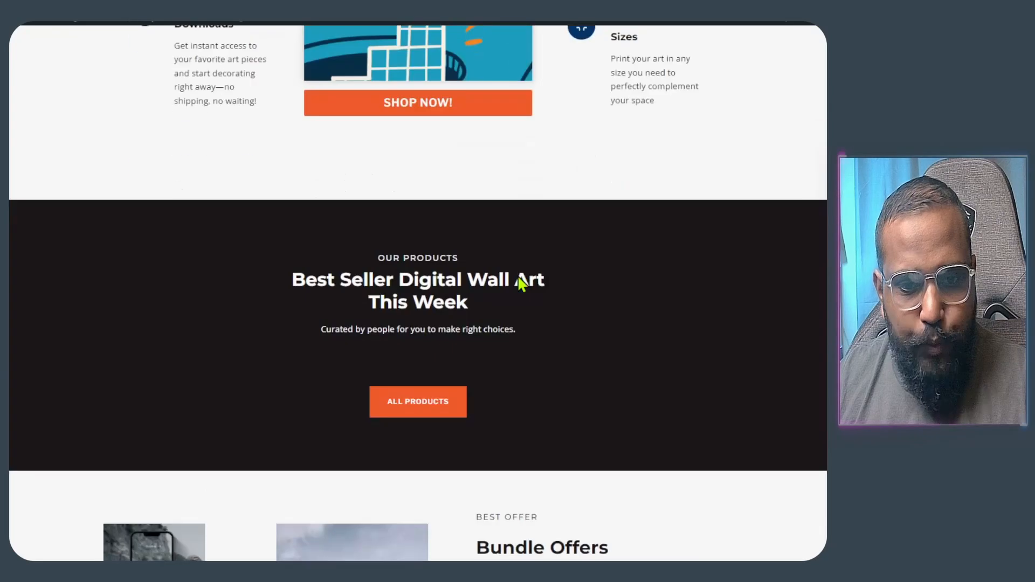
scroll(521, 283, down, 15)
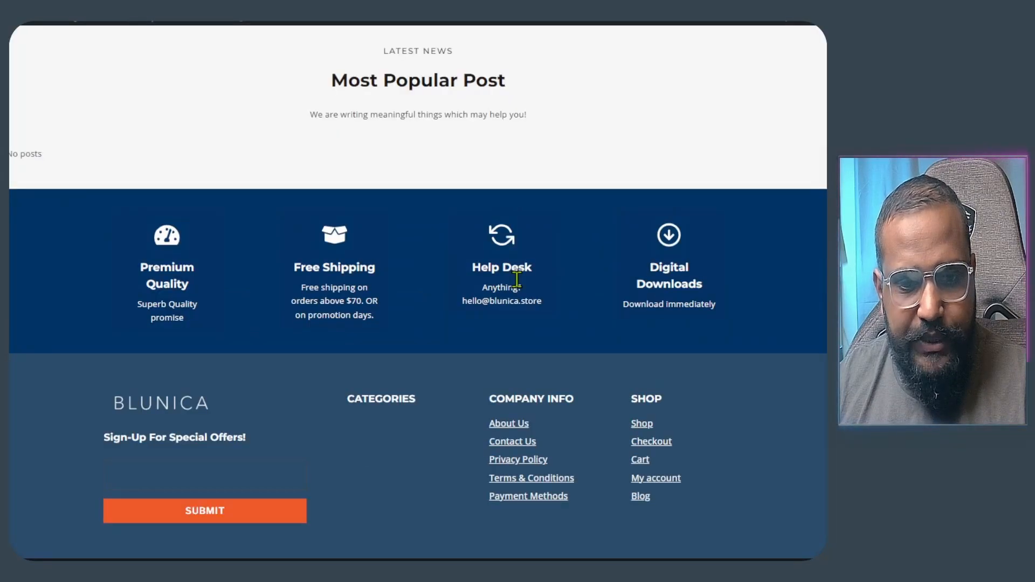
scroll(517, 279, up, 20)
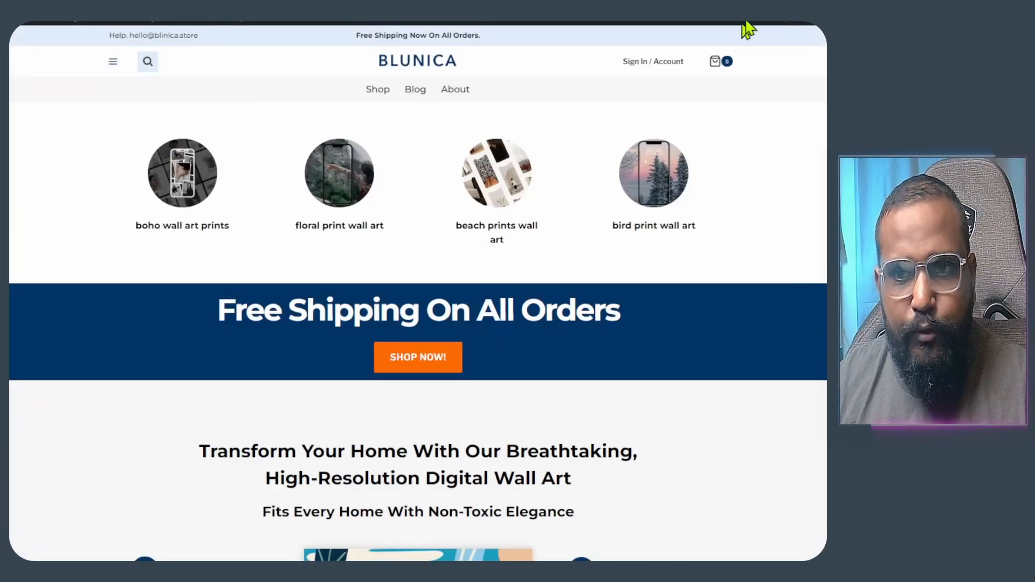
mouse_move(773, 23)
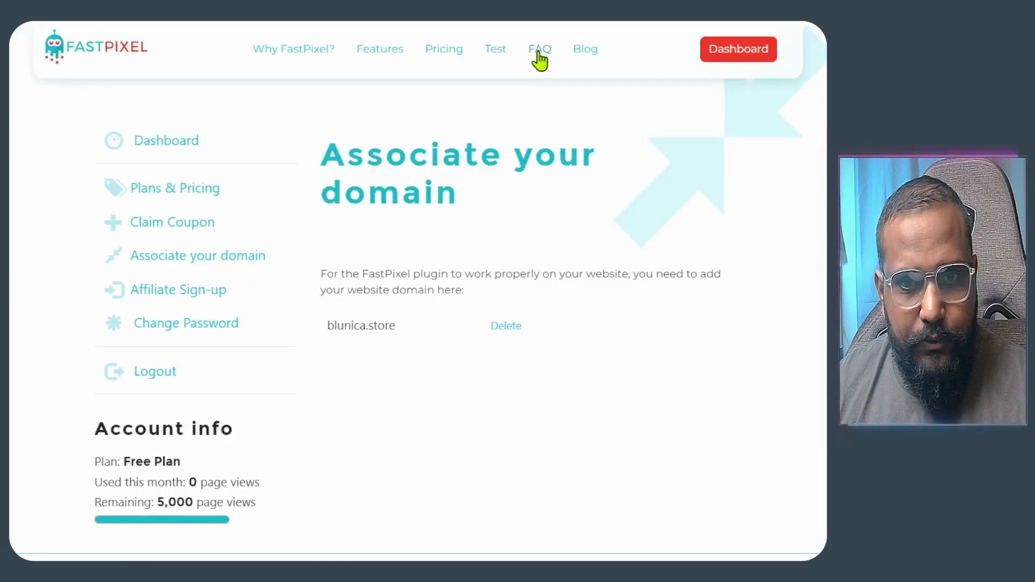
click(540, 50)
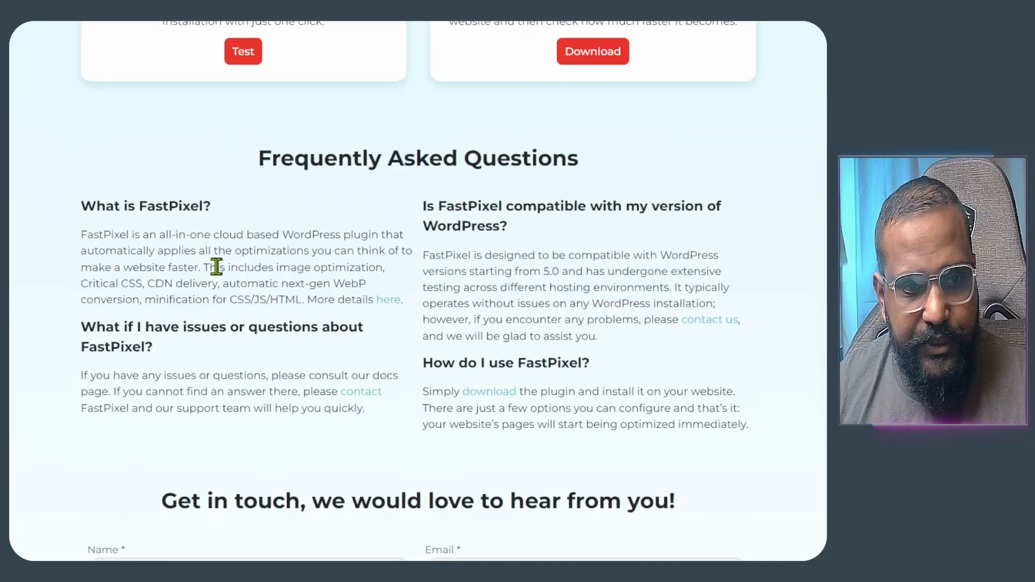
drag(81, 233, 387, 282)
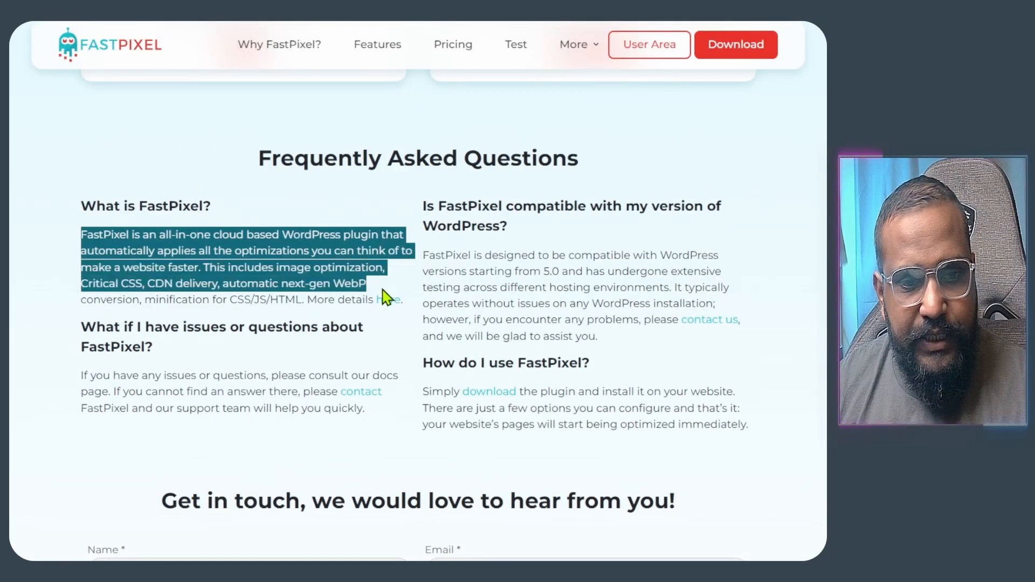
click(390, 286)
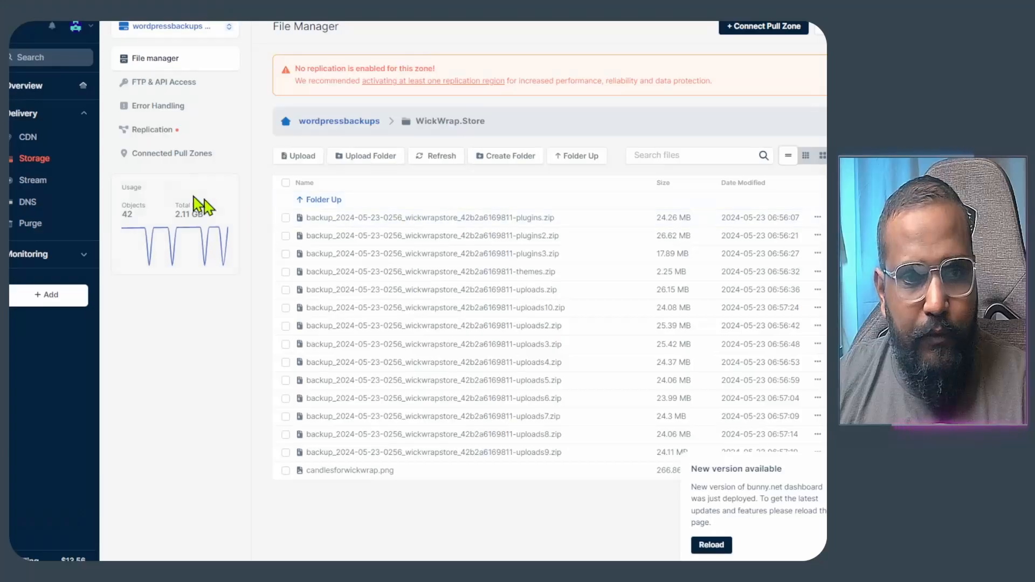
click(27, 140)
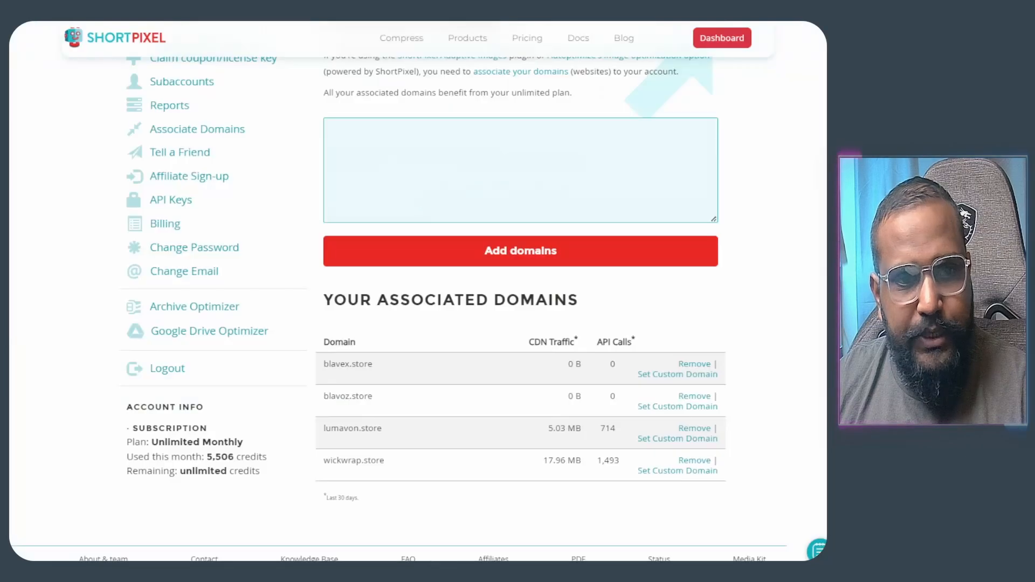
scroll(250, 185, up, 3)
scroll(221, 194, down, 4)
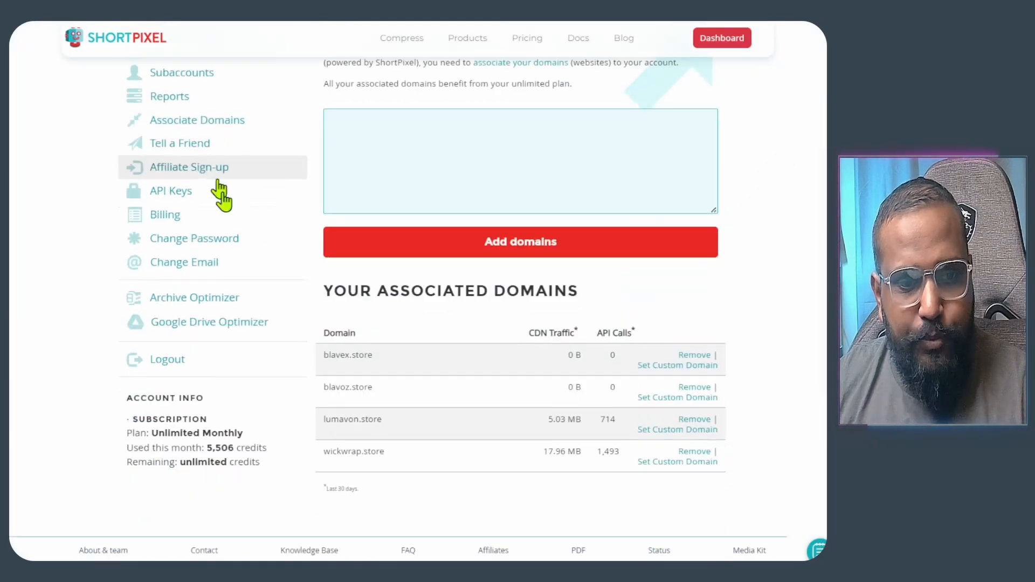
drag(128, 405, 286, 456)
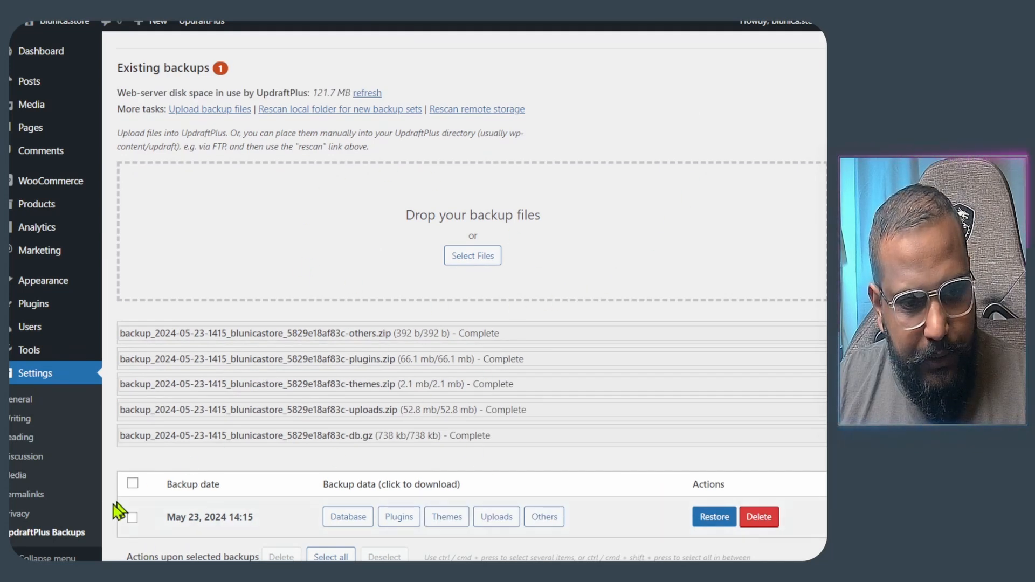
- Restore the May 23 backup's plugins, themes, uploads, others and database with search-and-replace enabled
click(132, 487)
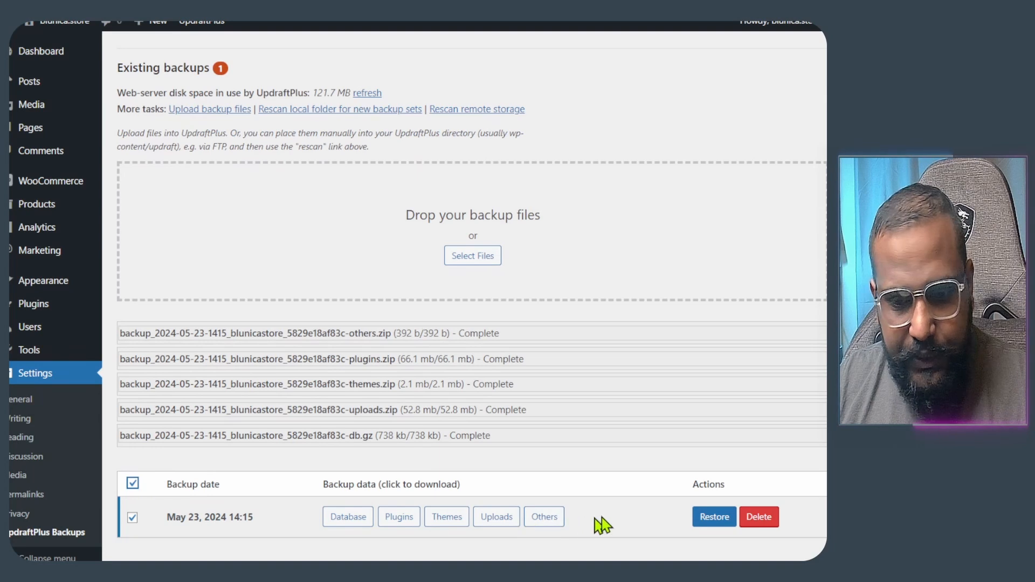
click(717, 520)
click(467, 123)
click(467, 171)
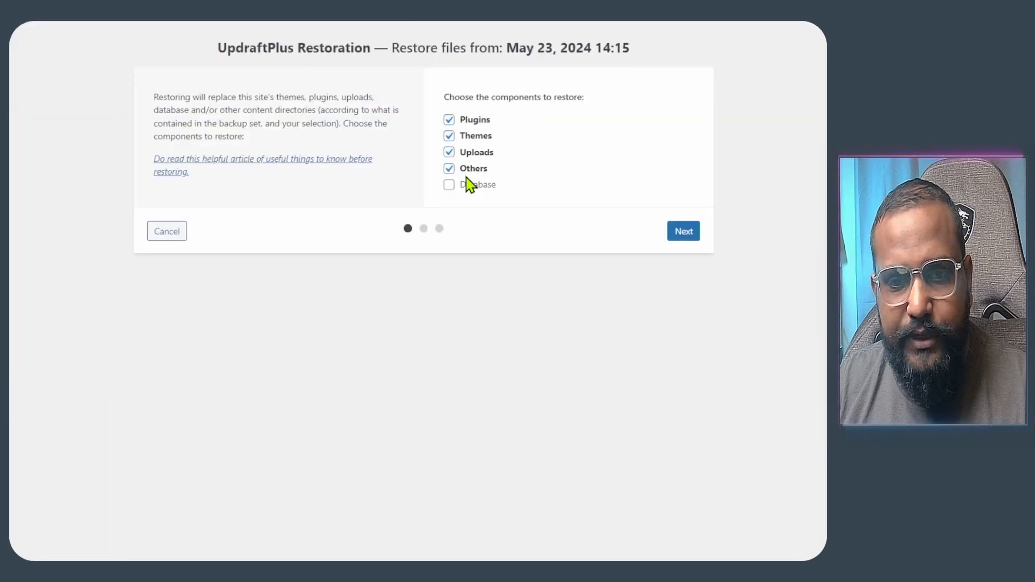
click(466, 186)
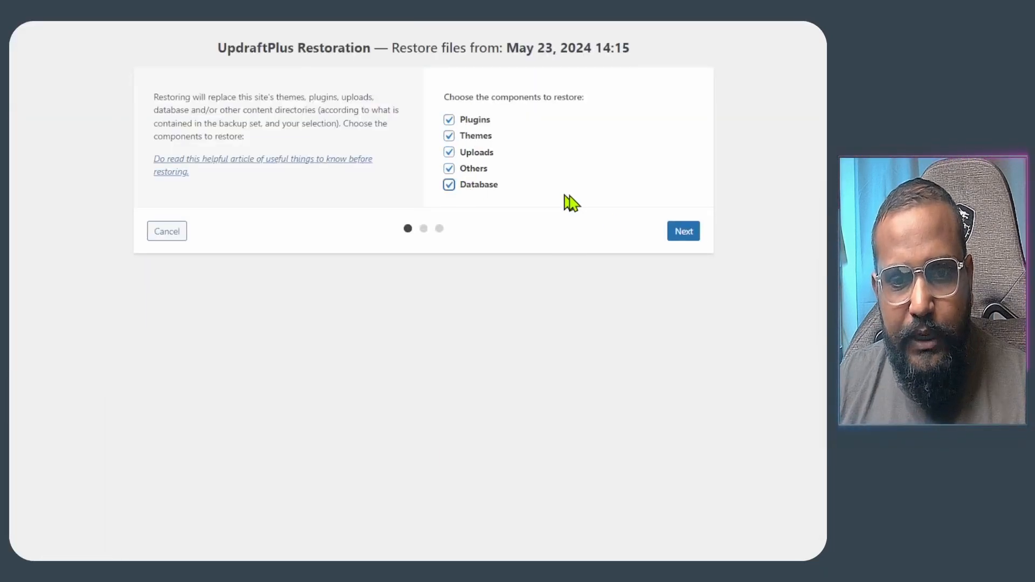
click(683, 233)
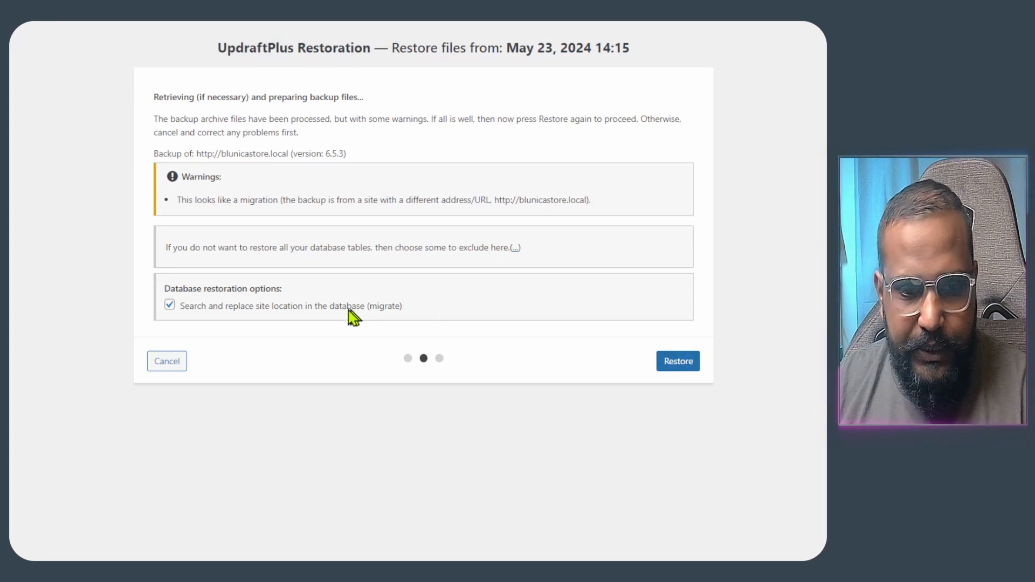
drag(347, 307, 184, 306)
click(672, 362)
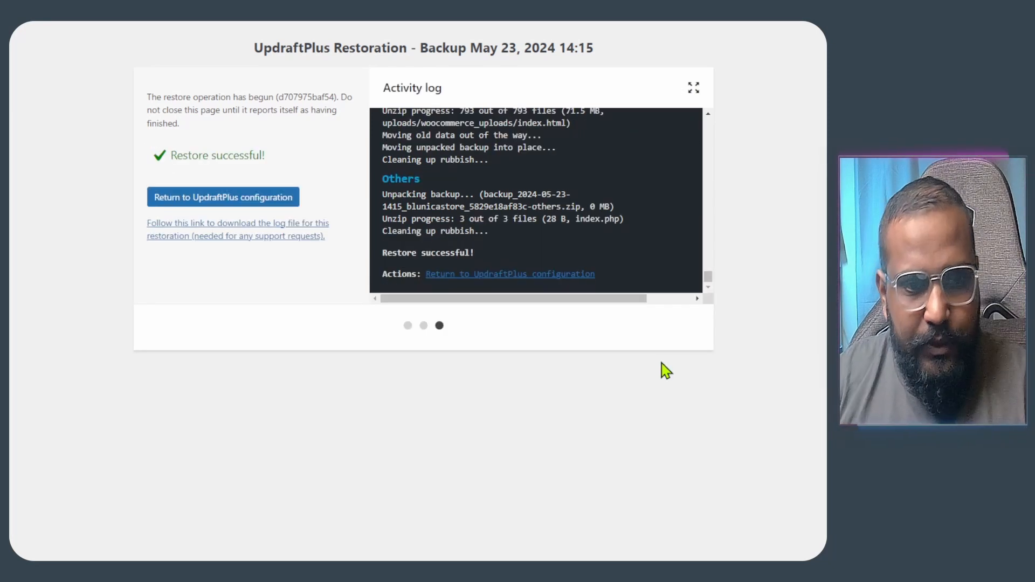
- Log back into the restored site with the admin username and its password
click(215, 199)
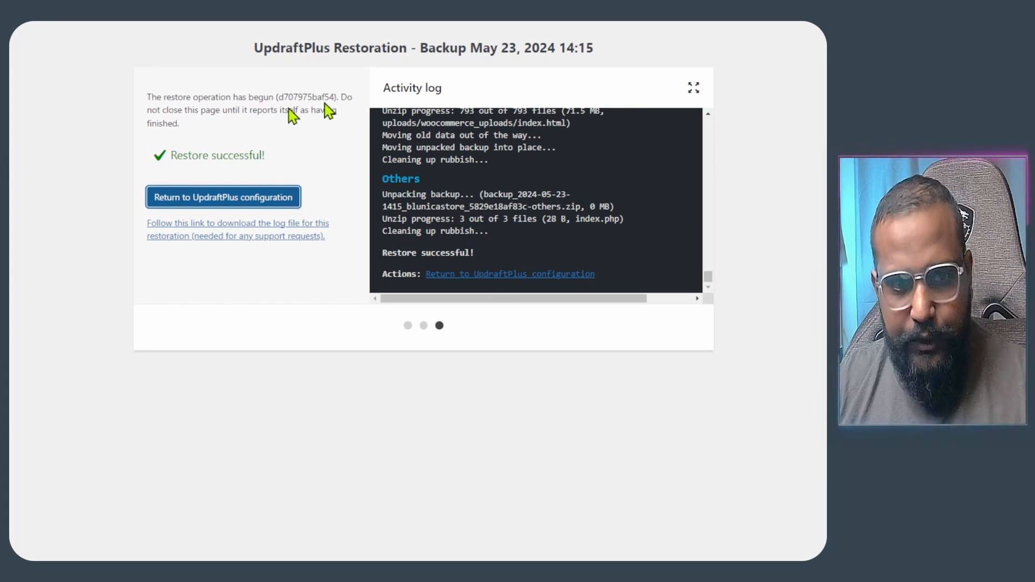
click(397, 173)
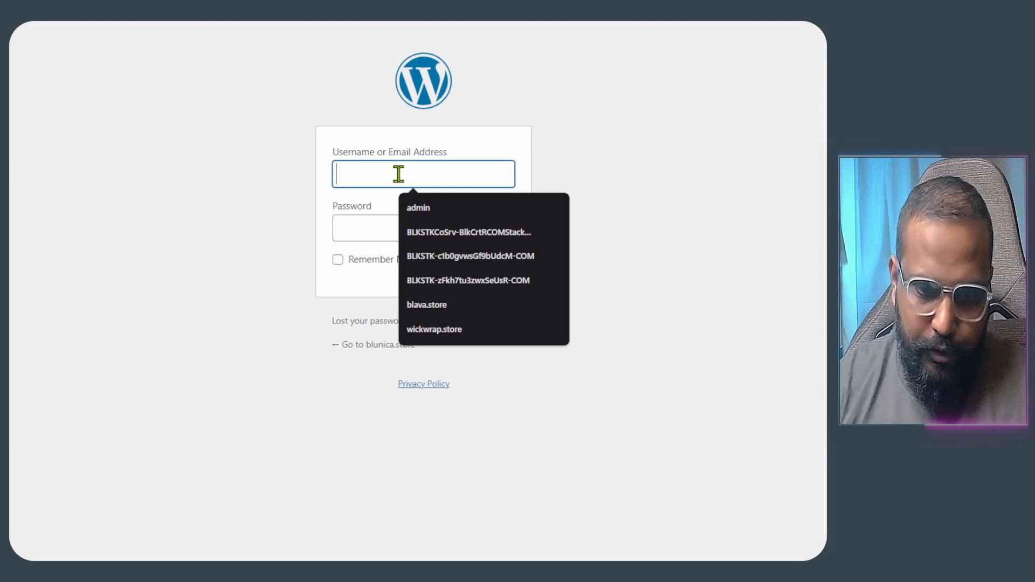
text(admin)
key(Tab)
text(•••)
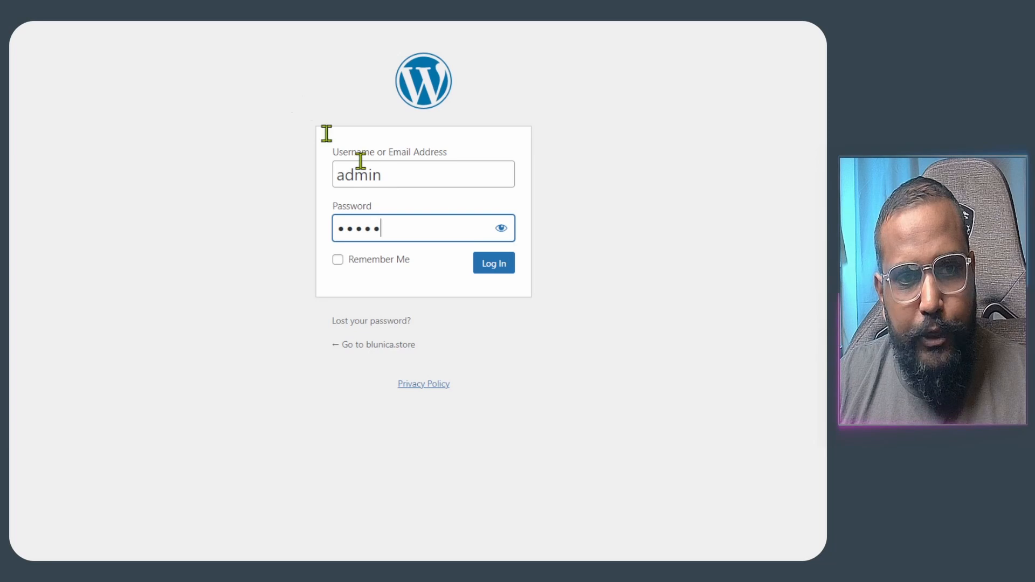
key(Return)
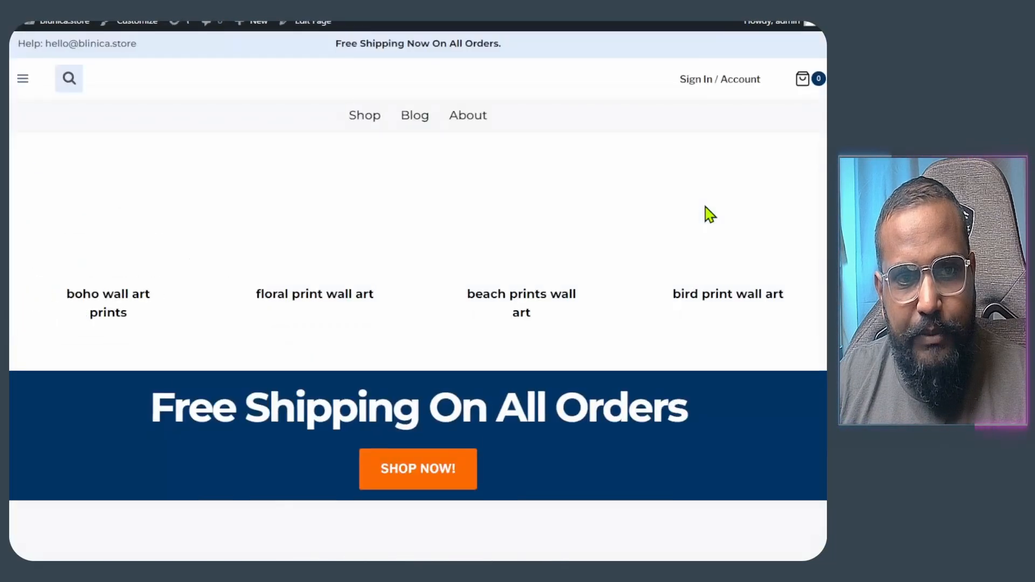
scroll(705, 212, down, 15)
scroll(619, 232, up, 9)
scroll(621, 226, up, 6)
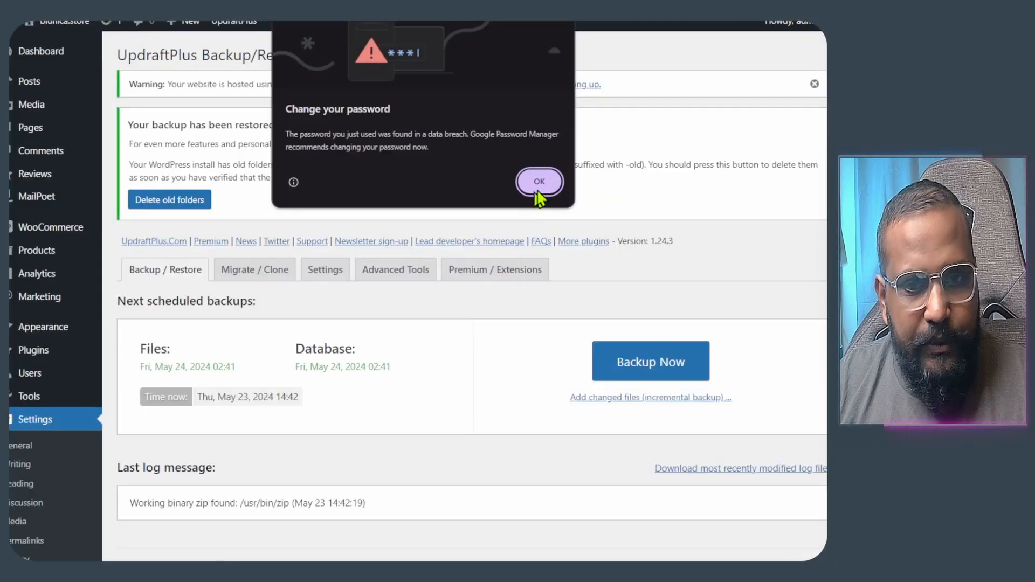
- Dismiss Chrome's password popups and delete the leftover -old pre-restore folders
click(537, 188)
click(760, 199)
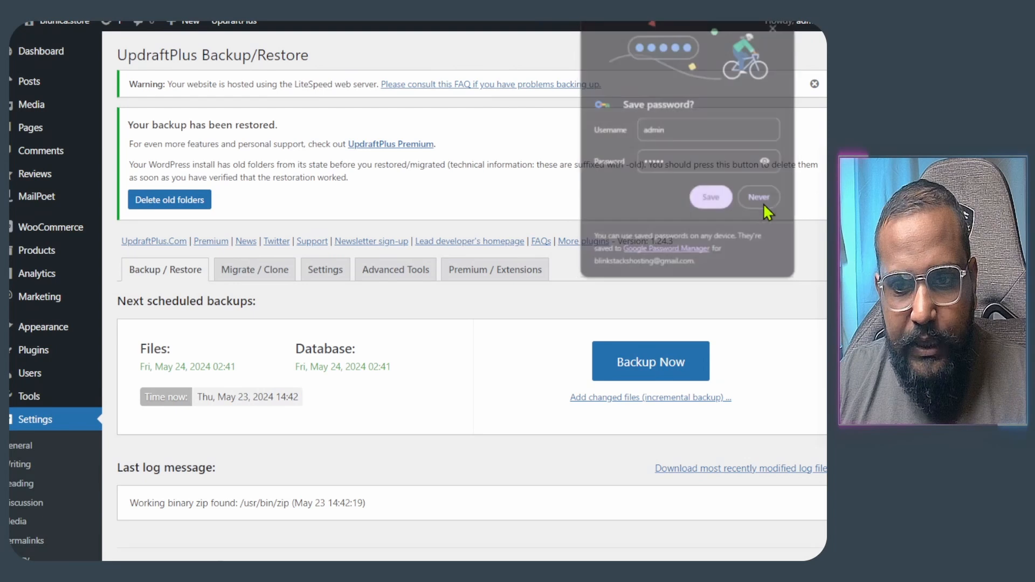
click(172, 201)
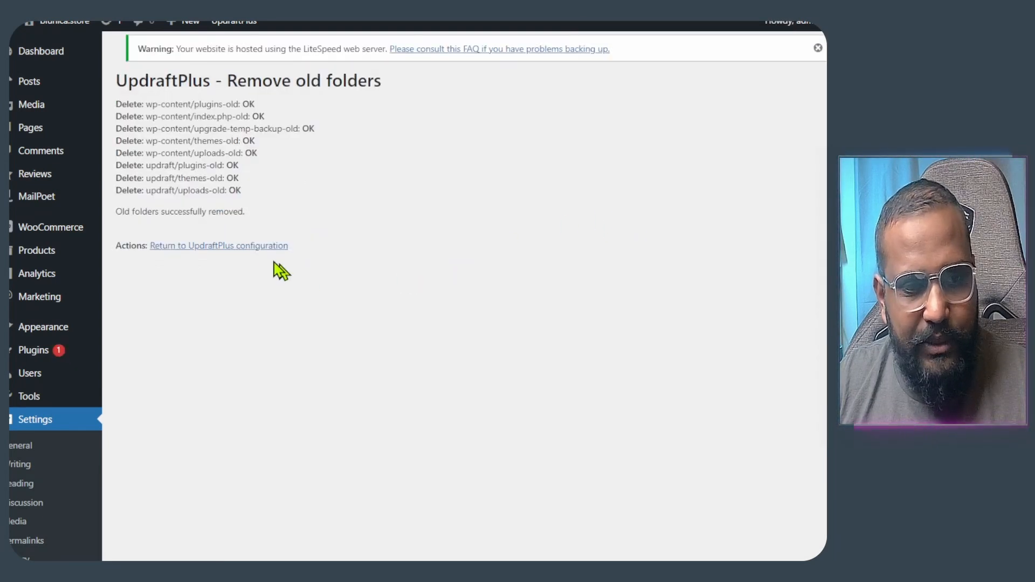
click(254, 246)
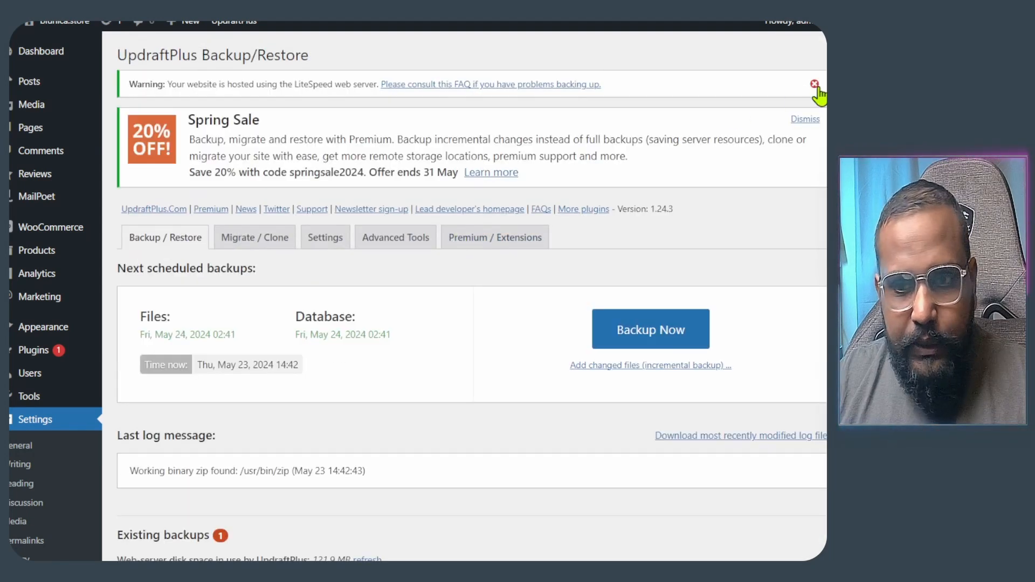
- Close the LiteSpeed hosting warning and Spring Sale notices on the UpdraftPlus page
click(814, 84)
click(806, 82)
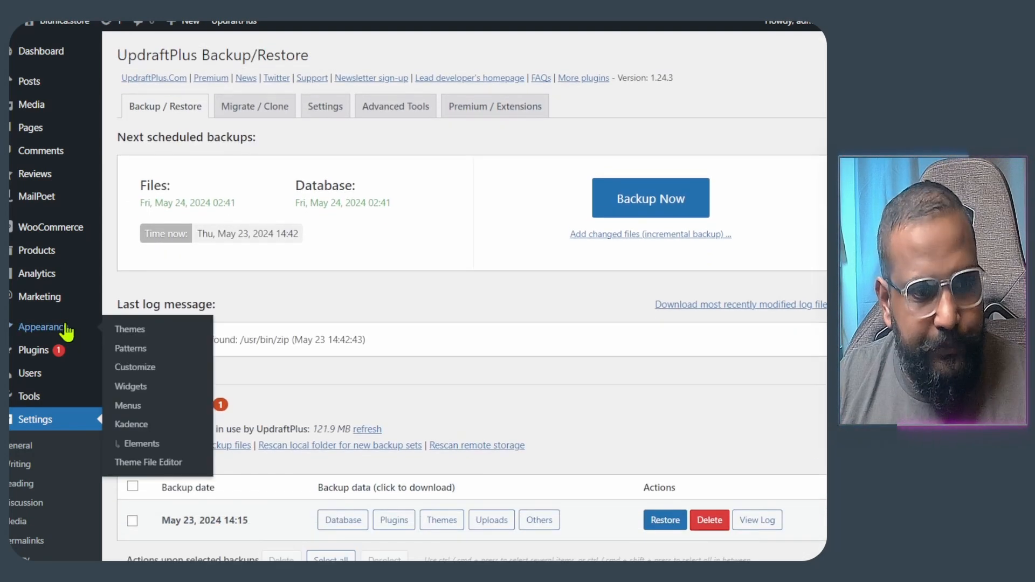
mouse_move(43, 357)
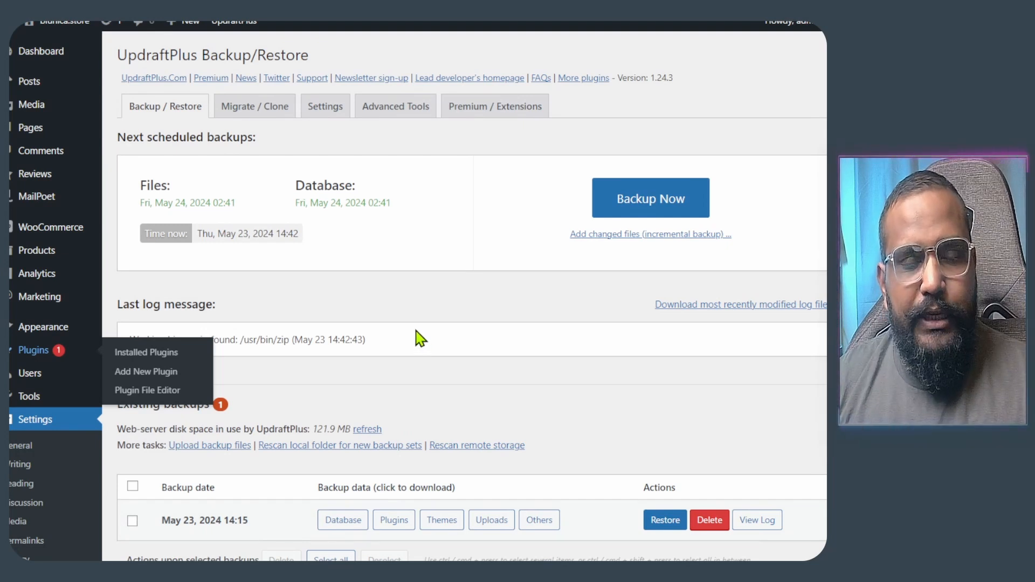
- Scroll through the Installed Plugins list of 12 plugins, 8 active and 4 inactive
scroll(413, 338, down, 6)
scroll(386, 332, down, 1)
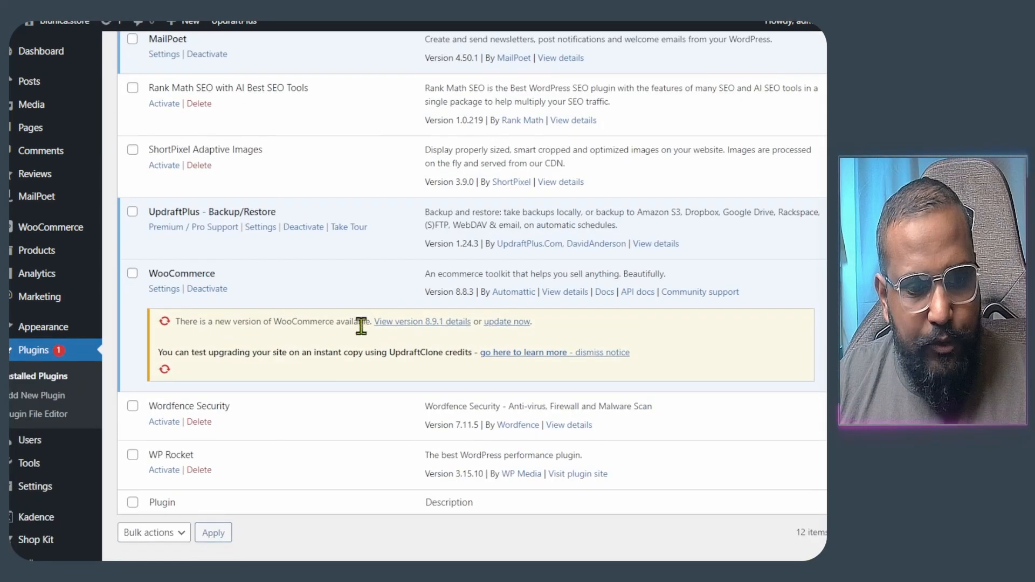
scroll(162, 467, up, 3)
scroll(270, 447, down, 3)
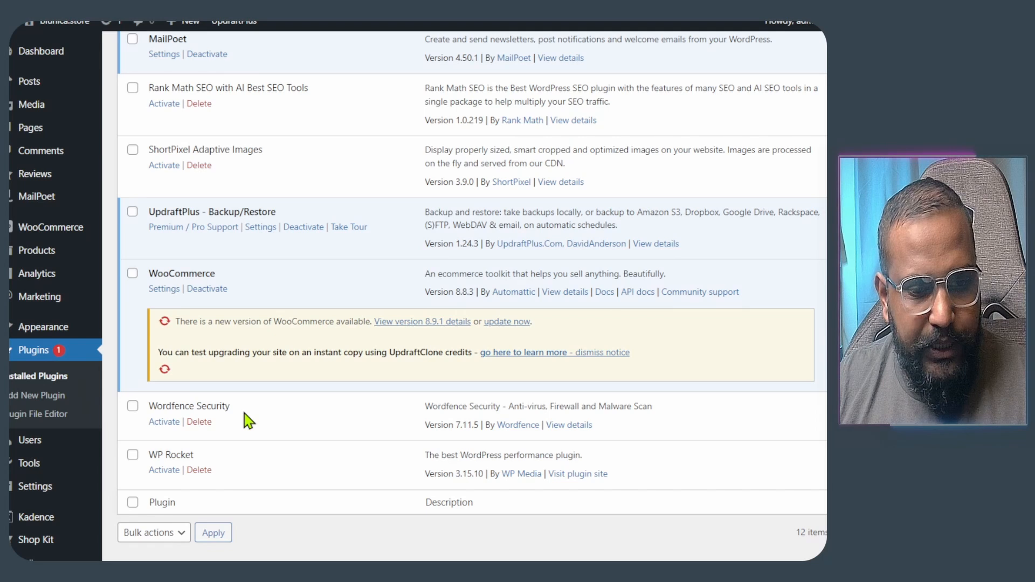
scroll(267, 419, up, 4)
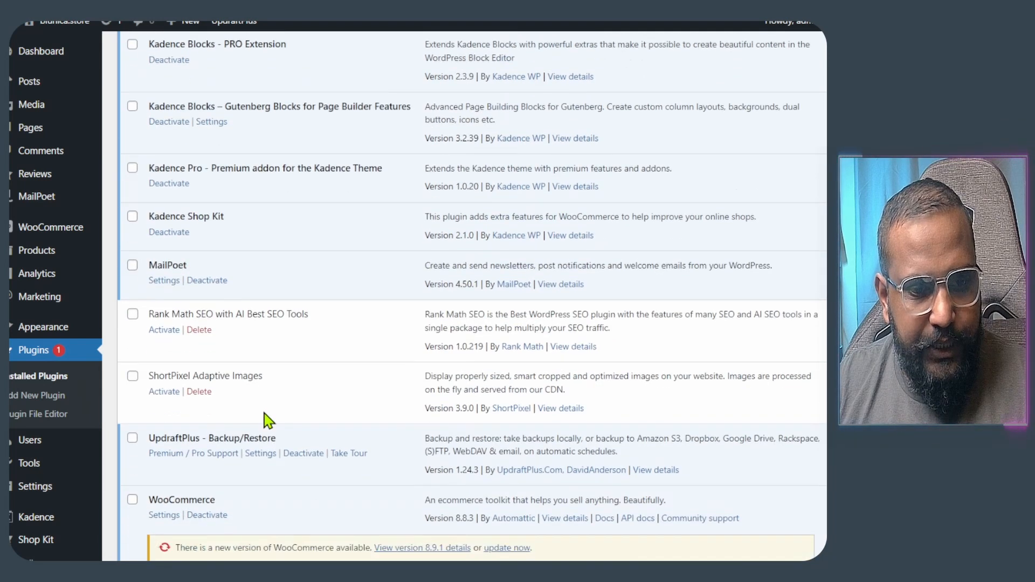
scroll(268, 421, down, 1)
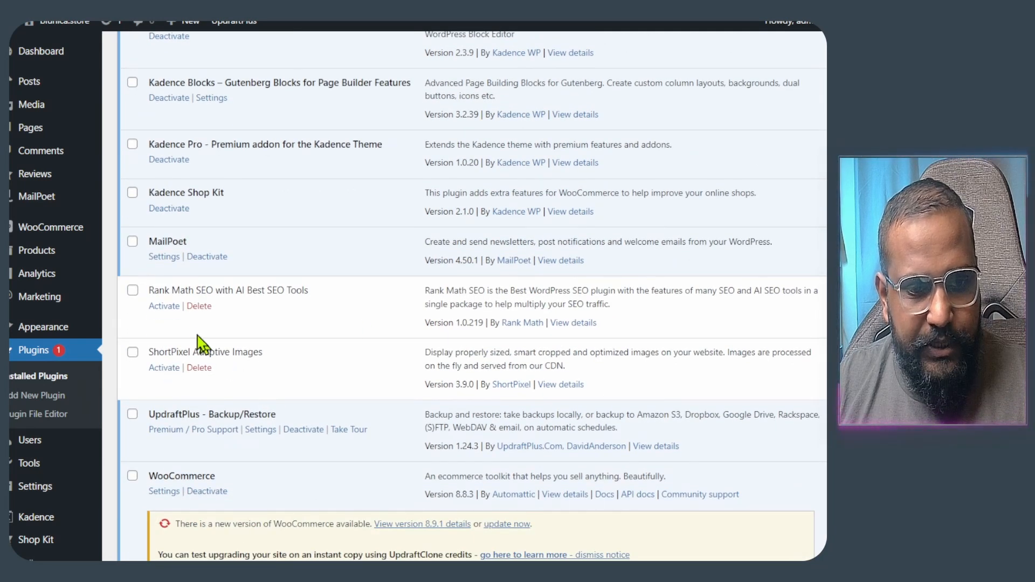
scroll(273, 397, up, 2)
scroll(274, 404, down, 3)
scroll(273, 407, down, 3)
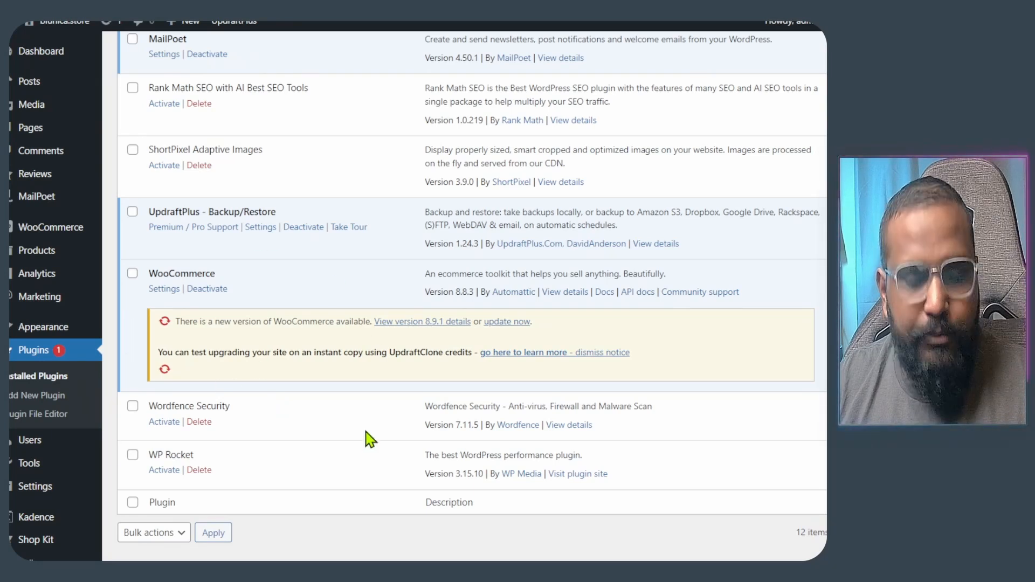
scroll(367, 433, up, 1)
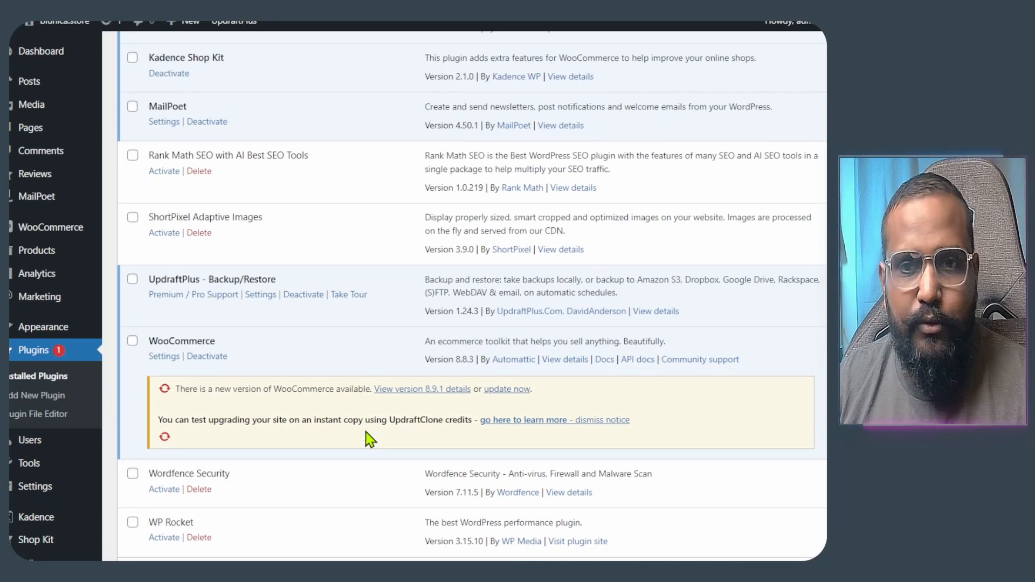
scroll(358, 409, up, 7)
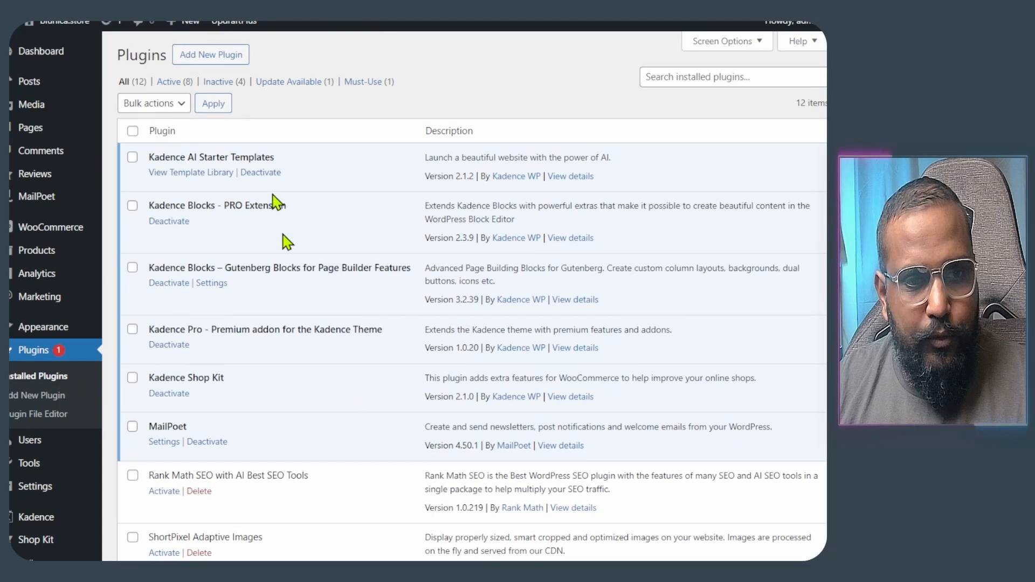
- Install the FastPixel Caching plugin from the Add Plugins page
click(219, 62)
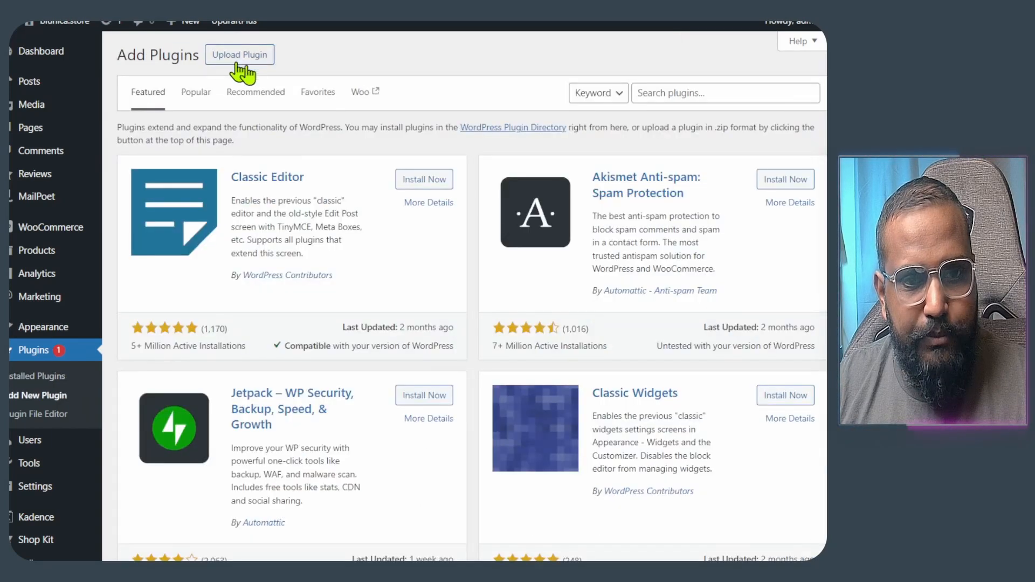
click(258, 61)
click(376, 178)
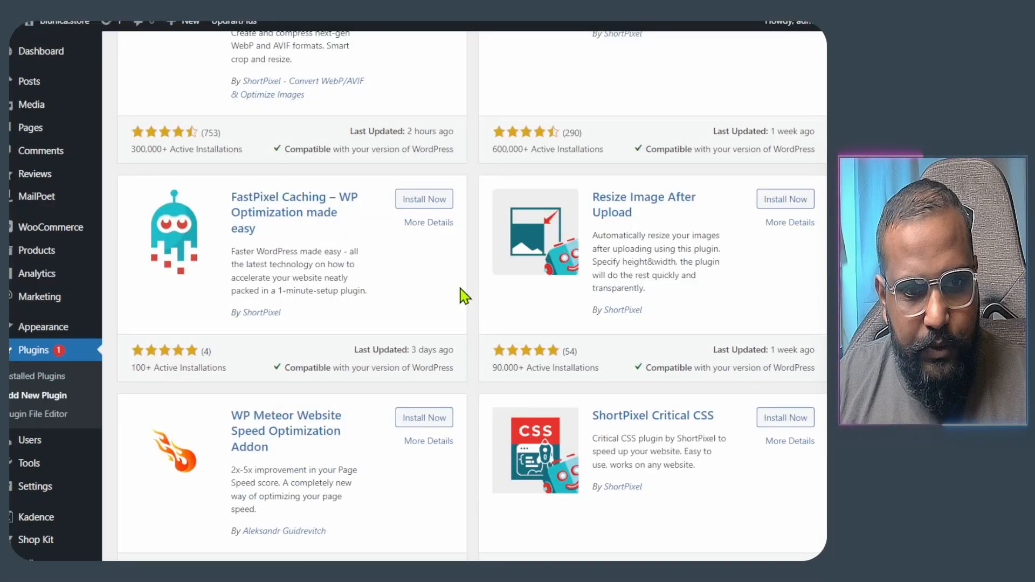
click(410, 202)
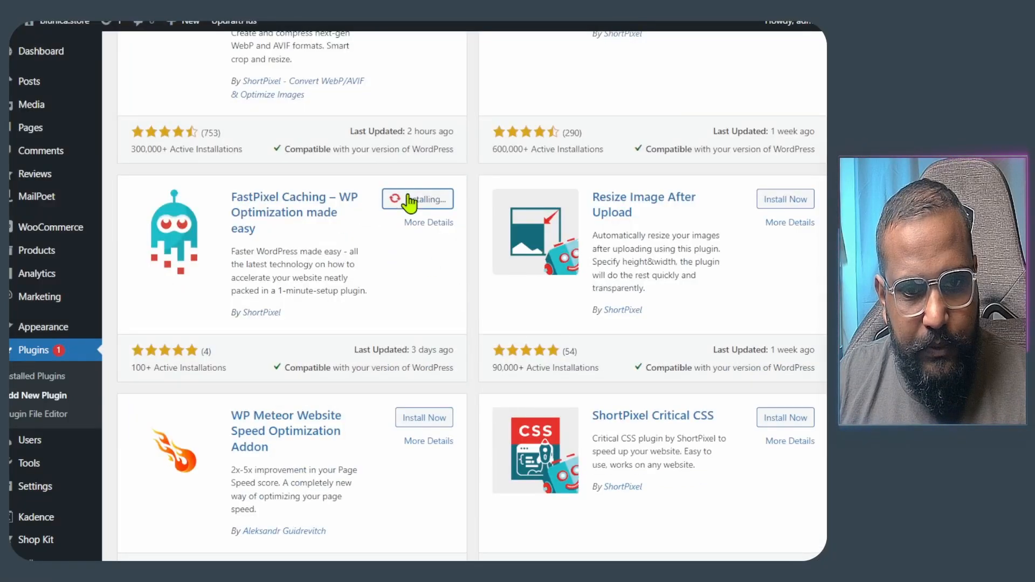
- Check FastPixel's rating and update details, then activate the plugin
drag(130, 374, 211, 376)
click(223, 369)
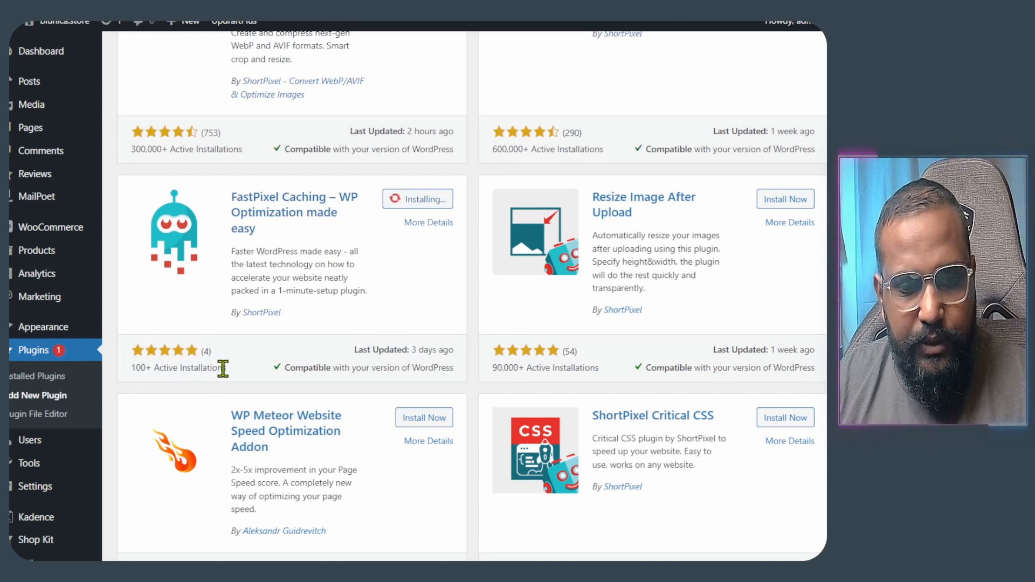
scroll(223, 369, up, 5)
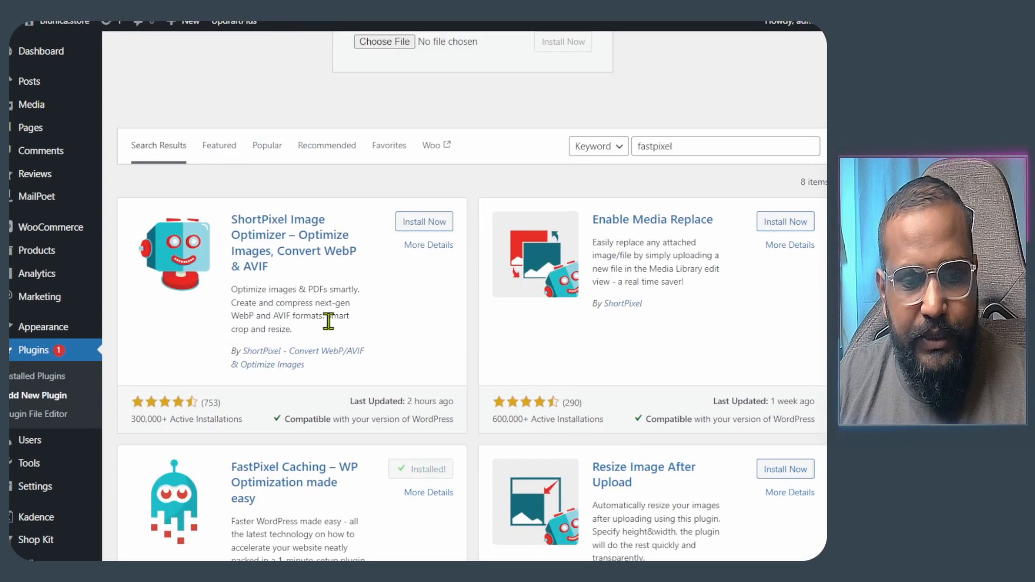
scroll(324, 330, down, 4)
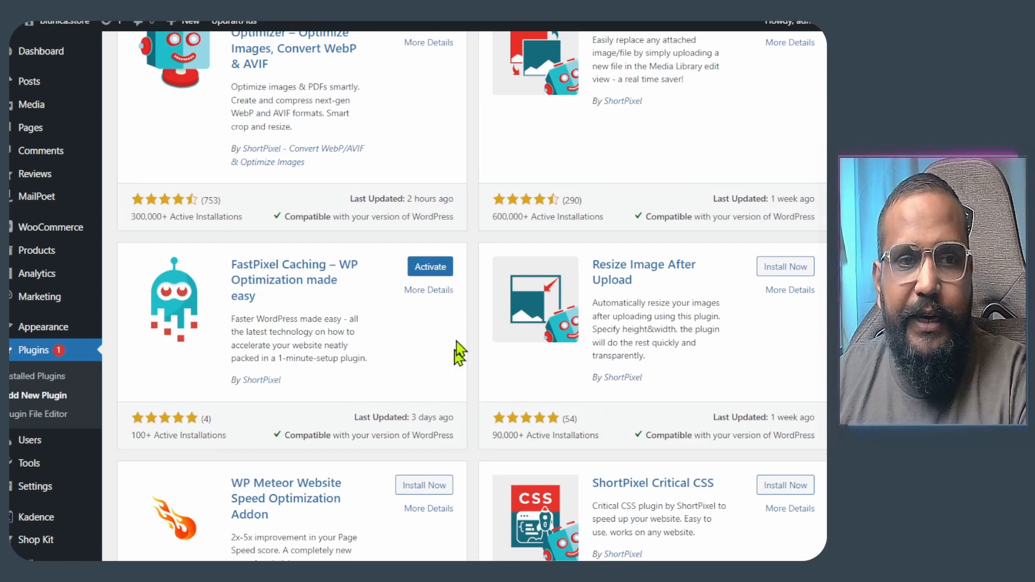
click(446, 270)
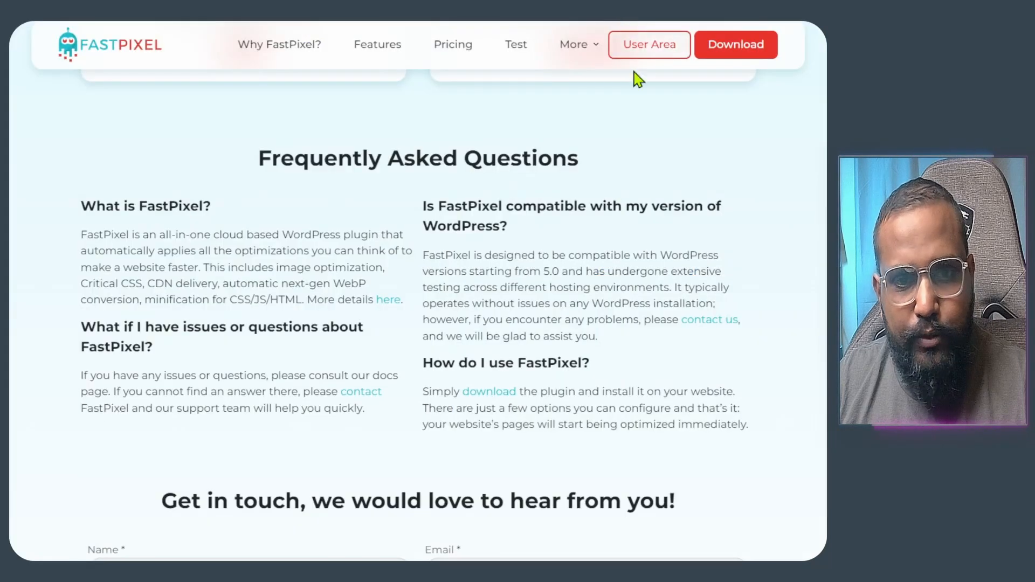
scroll(439, 238, up, 15)
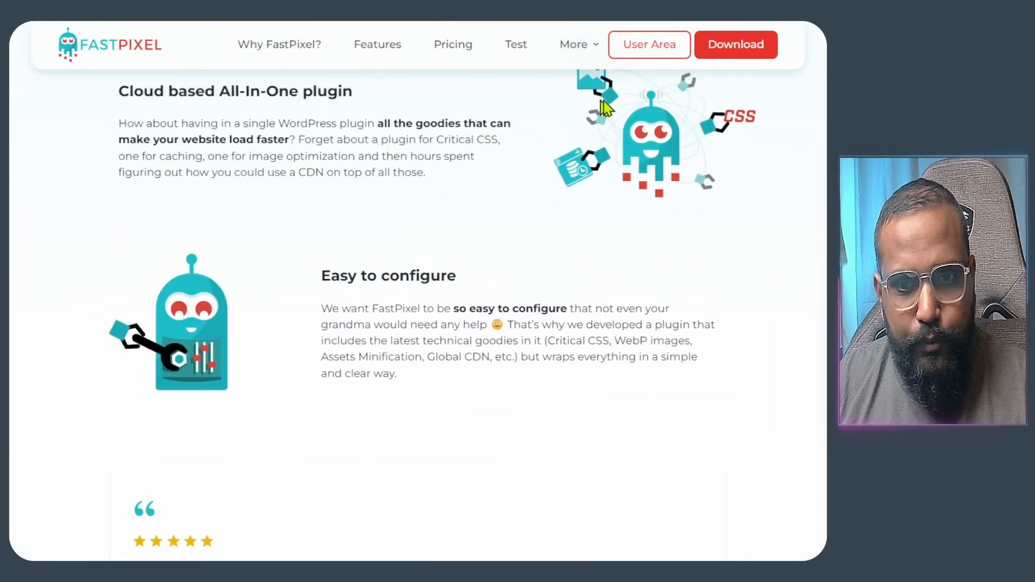
- Check the FastPixel account's Free Plan and page-view usage in the User Area
scroll(620, 288, up, 6)
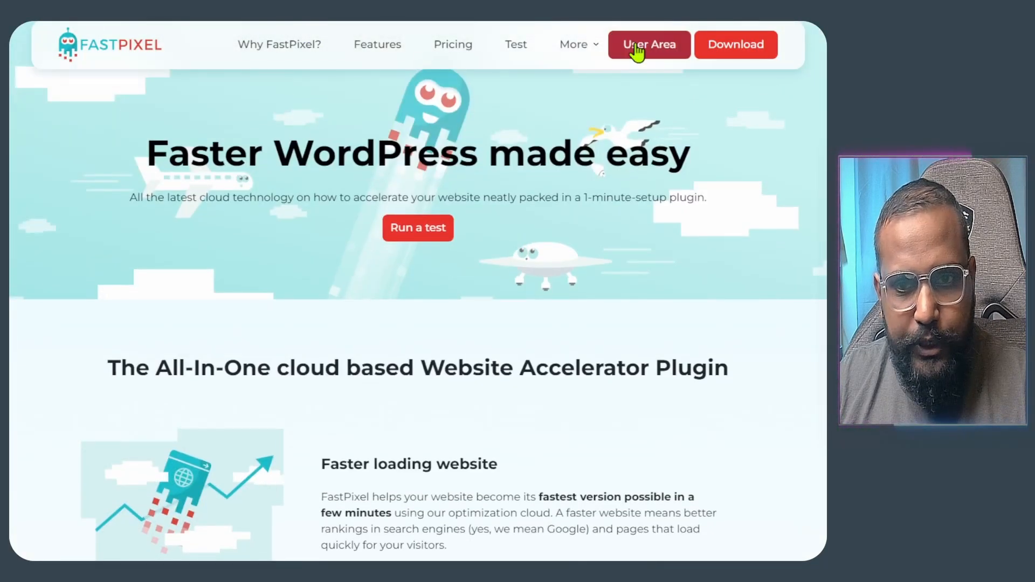
click(638, 52)
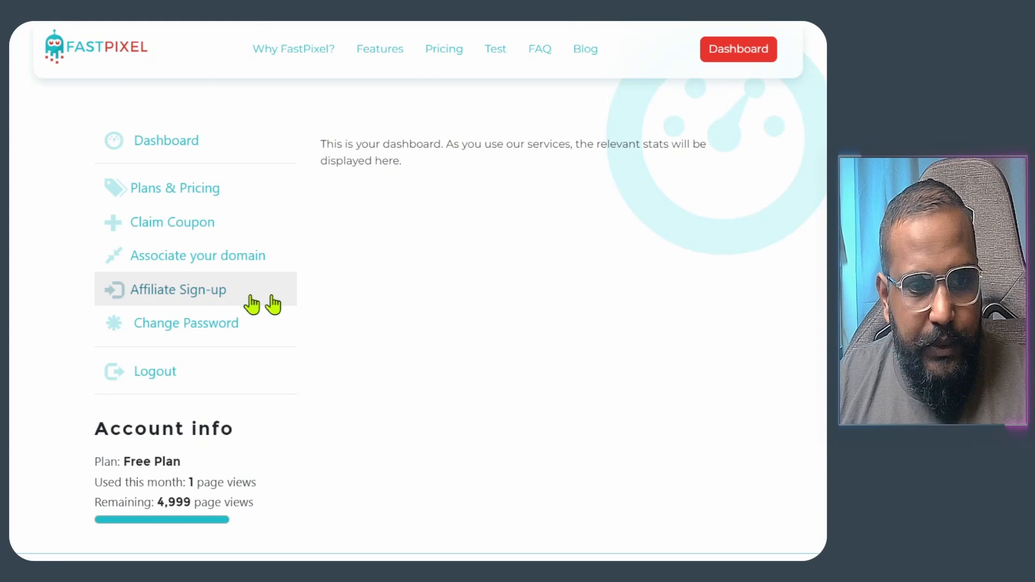
drag(90, 471, 455, 518)
click(462, 455)
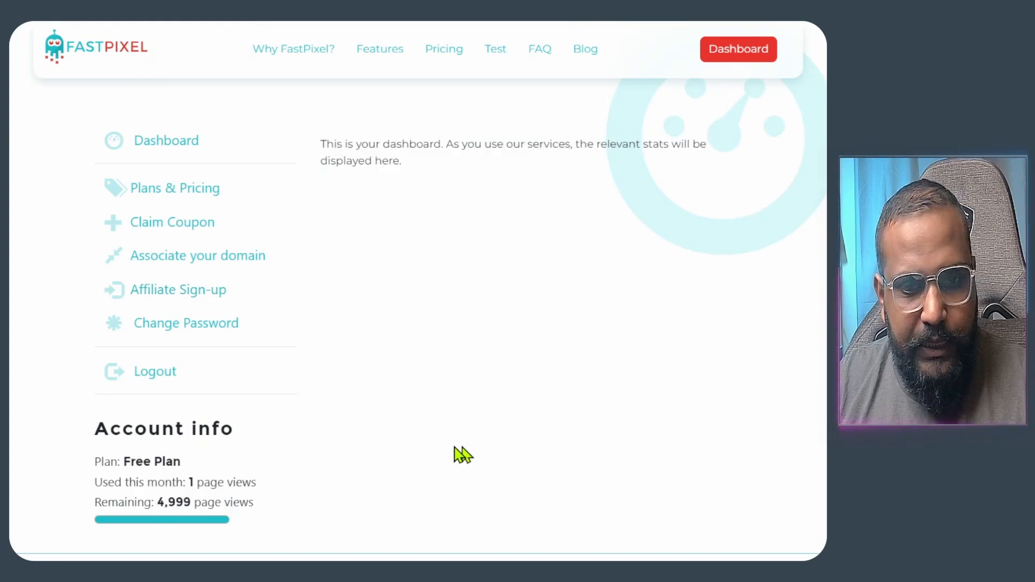
- Compare paid plans on Plans & Pricing, noting Plan A's 50,000 monthly page views
click(216, 196)
scroll(527, 376, down, 5)
scroll(526, 375, up, 4)
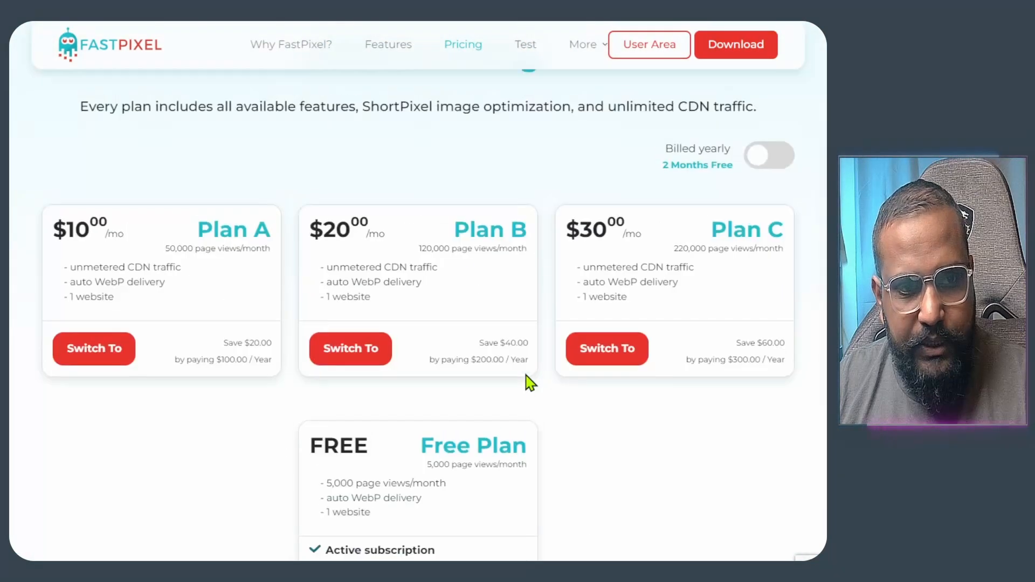
drag(169, 252, 287, 263)
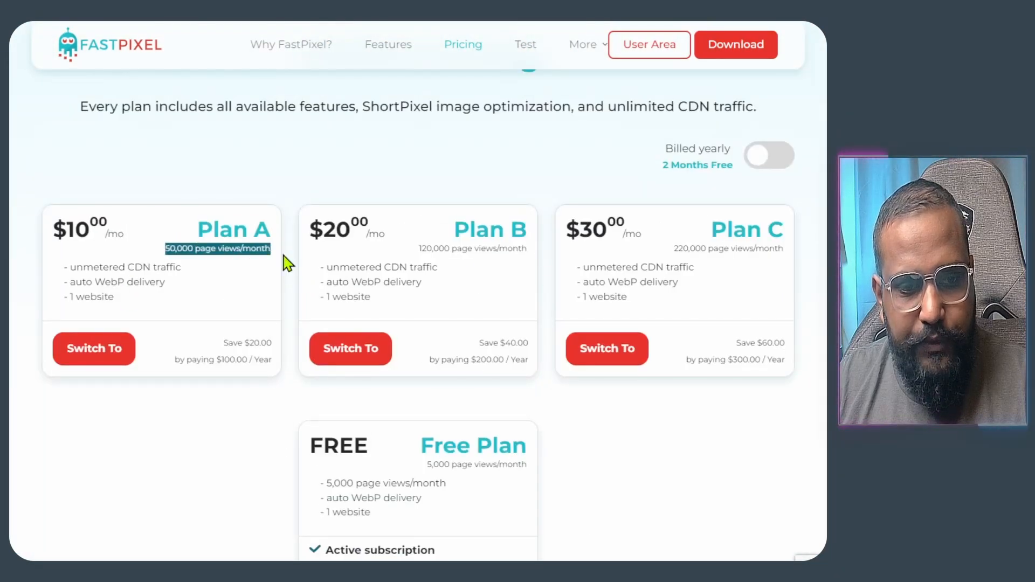
click(528, 143)
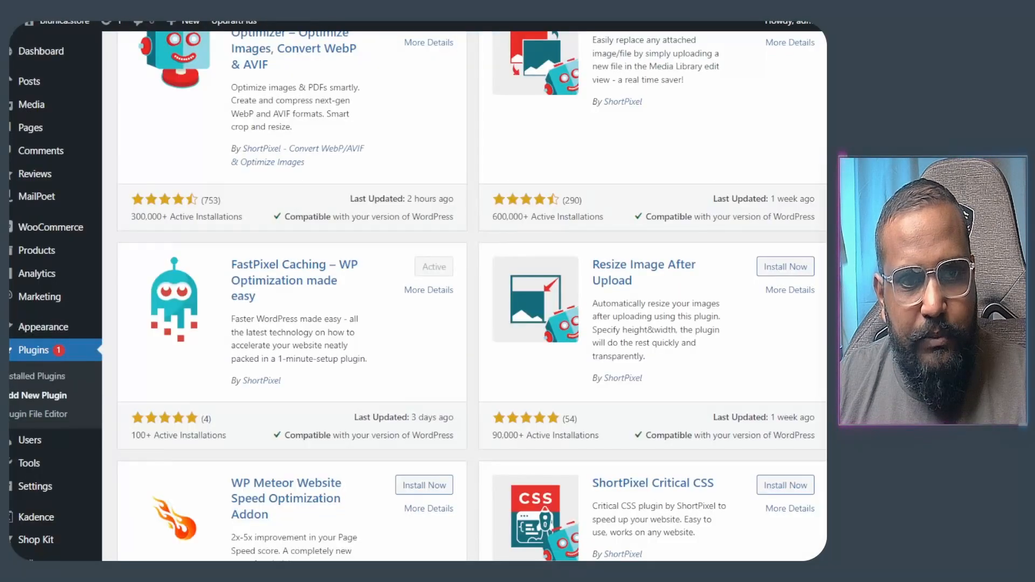
- Go to the installed plugins and bring up FastPixel's Settings page
scroll(308, 301, up, 5)
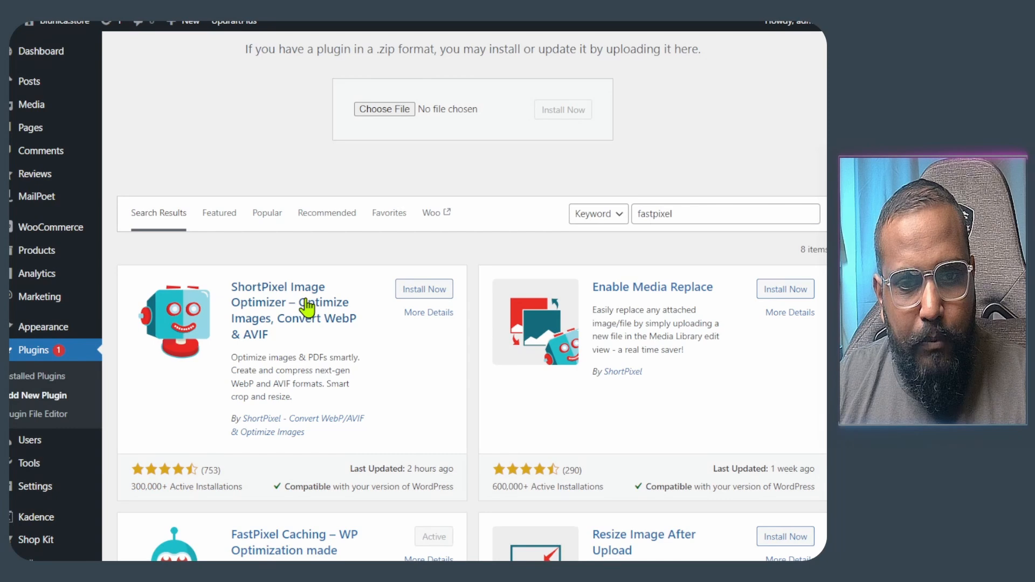
scroll(307, 307, down, 3)
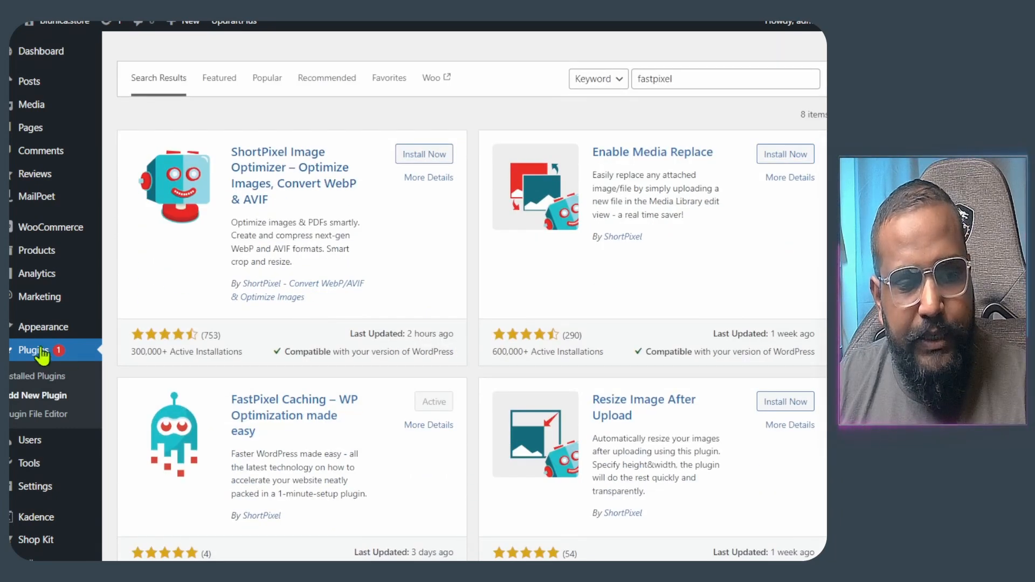
mouse_move(51, 331)
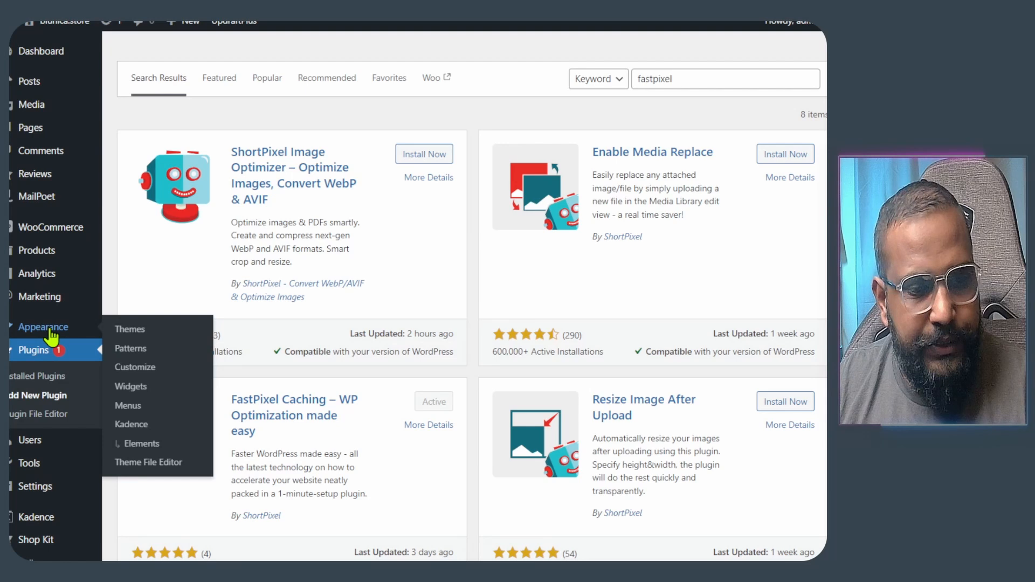
click(43, 359)
scroll(372, 309, up, 5)
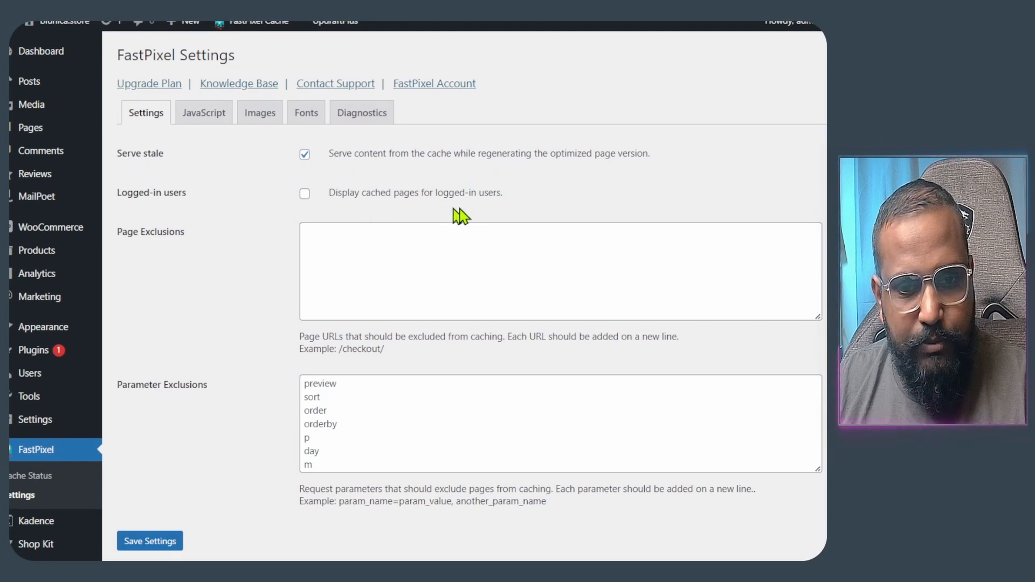
- Review the logged-in users caching option and the Page and Parameter Exclusions lists
drag(534, 212, 338, 209)
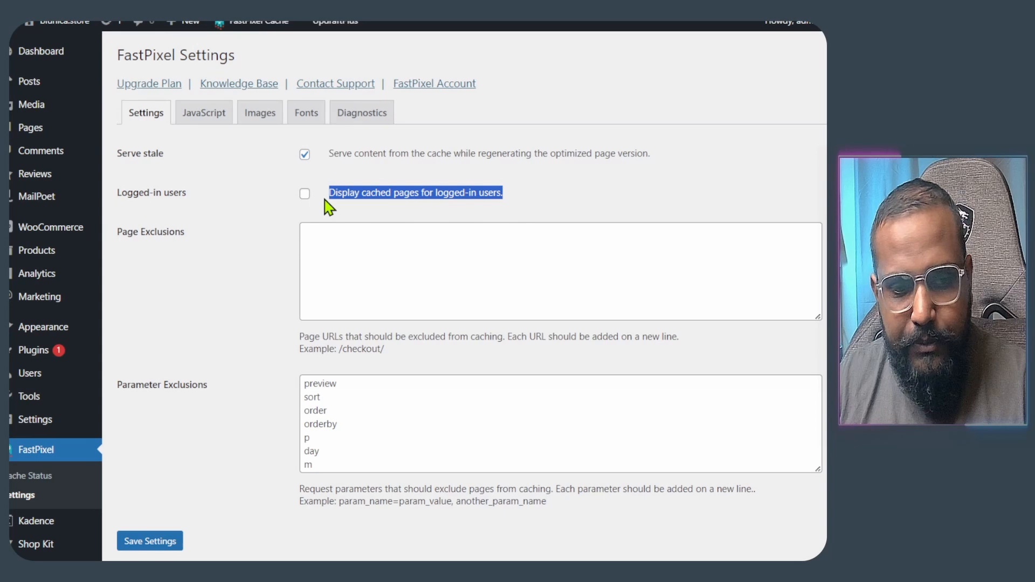
scroll(329, 208, down, 1)
click(352, 233)
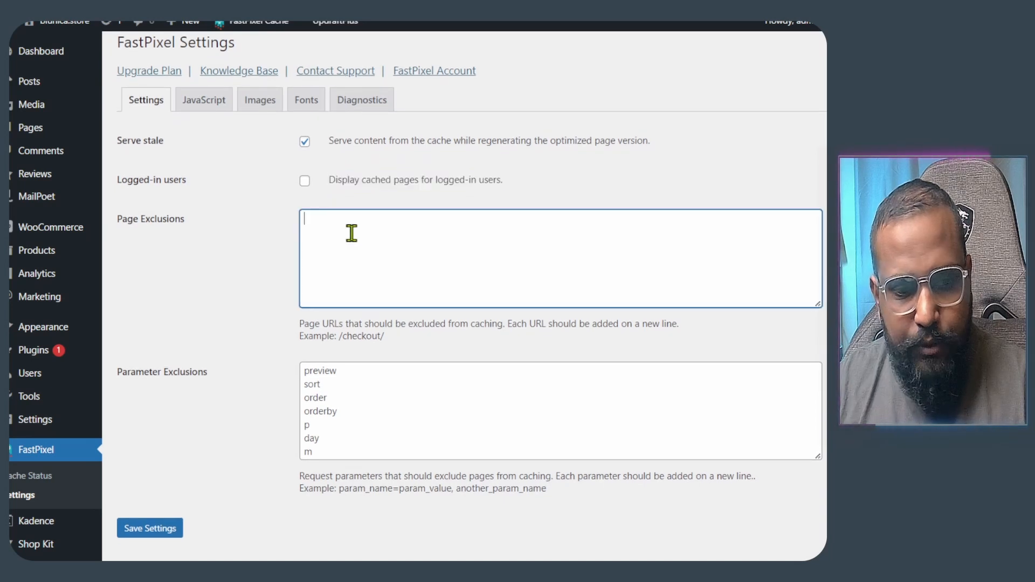
drag(349, 446, 291, 373)
drag(208, 373, 120, 371)
click(380, 402)
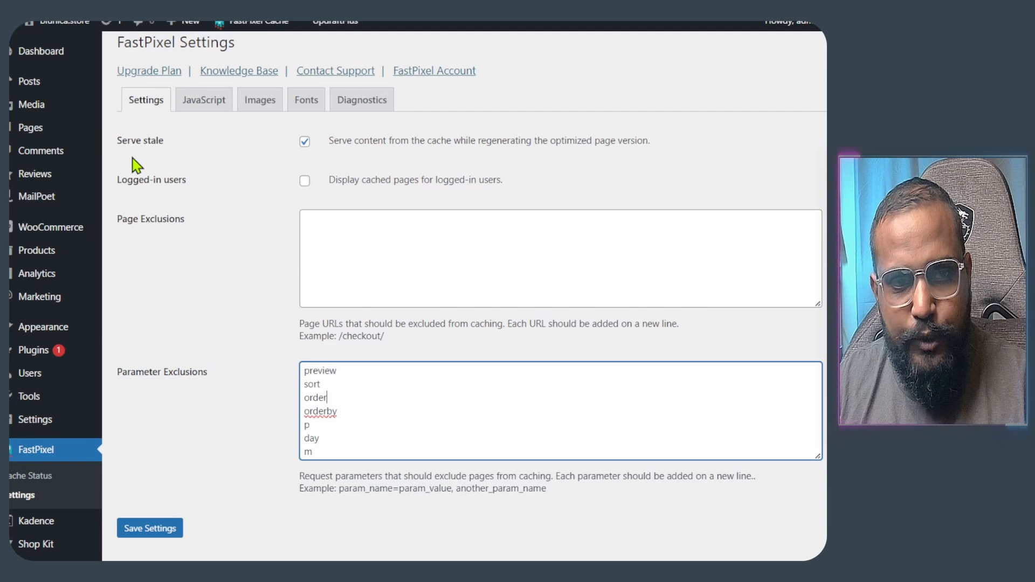
mouse_move(62, 23)
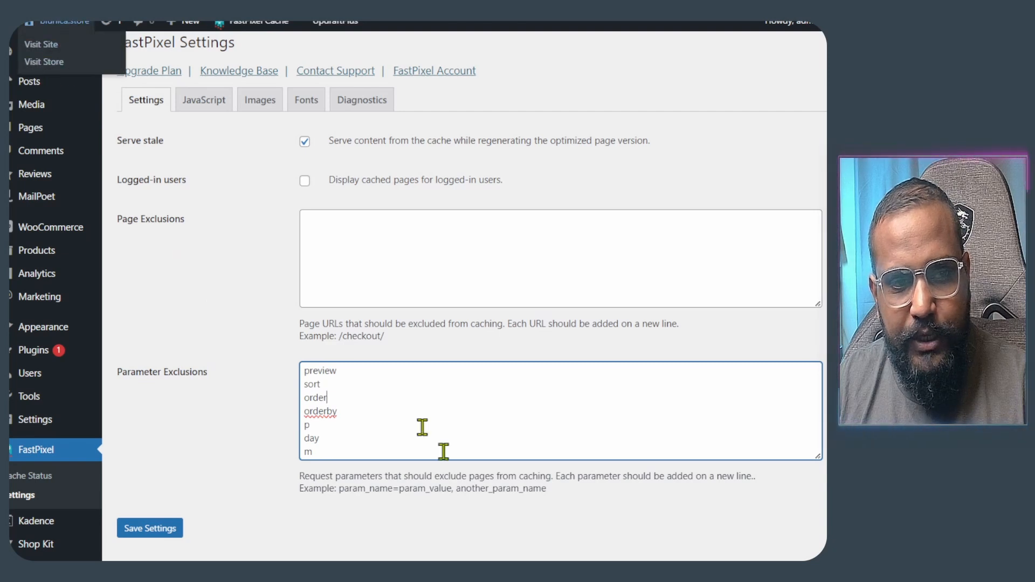
click(538, 435)
drag(392, 385, 236, 360)
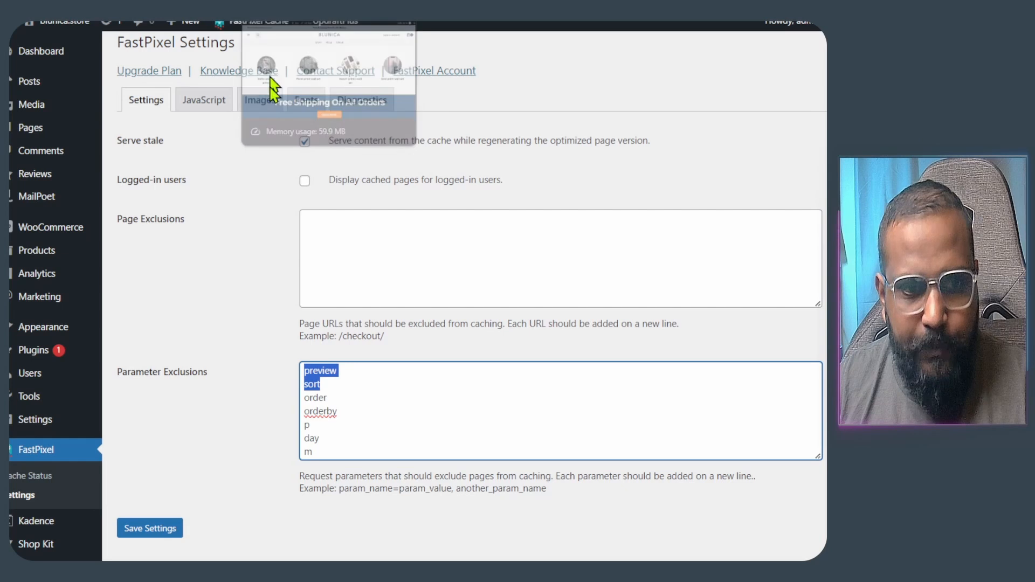
- Check the JavaScript Optimization modes, keeping Optimize JavaScript selected
click(210, 102)
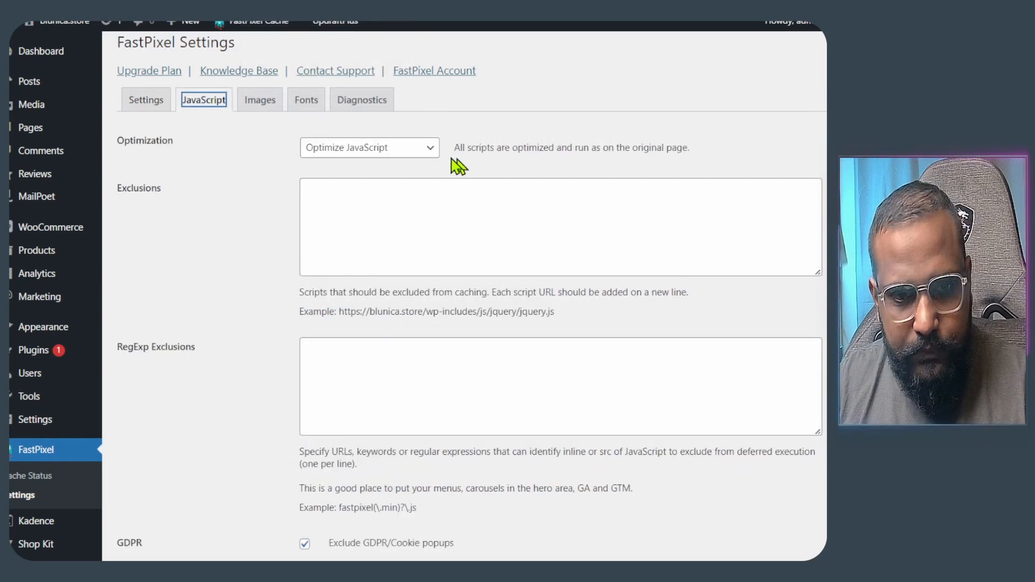
click(430, 149)
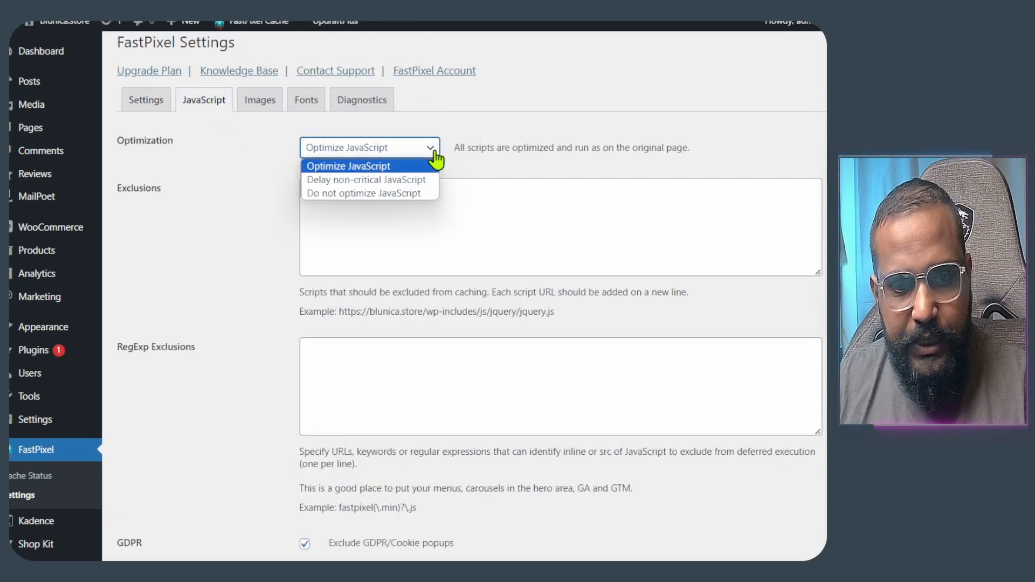
click(435, 153)
scroll(432, 245, down, 1)
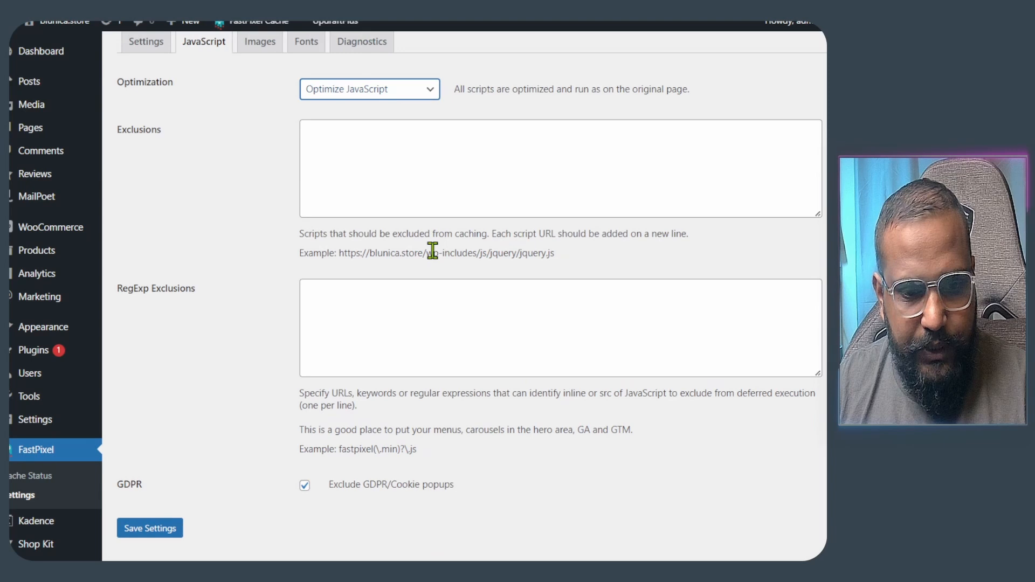
scroll(311, 491, up, 1)
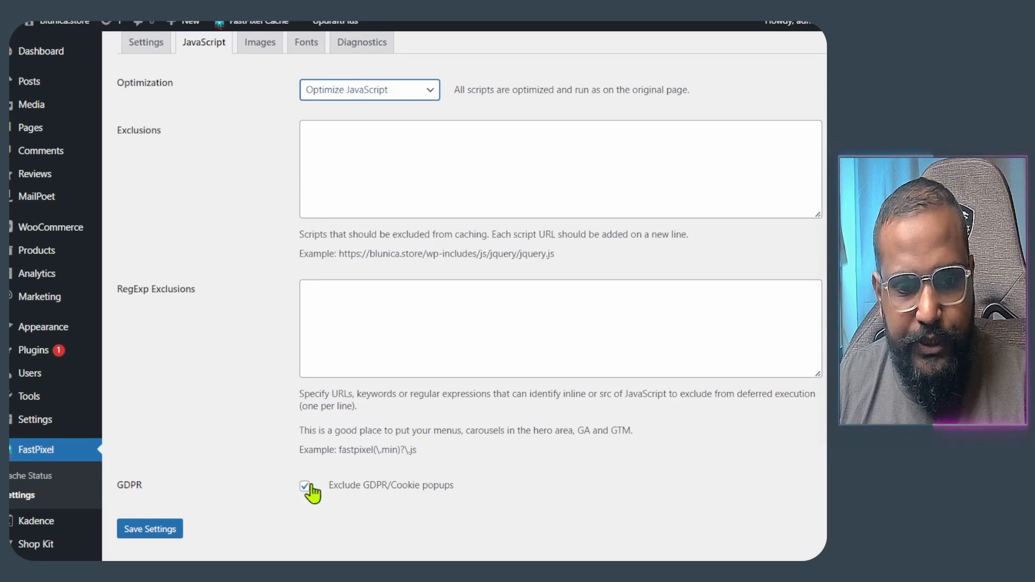
scroll(319, 485, down, 1)
scroll(352, 334, up, 1)
scroll(354, 336, down, 1)
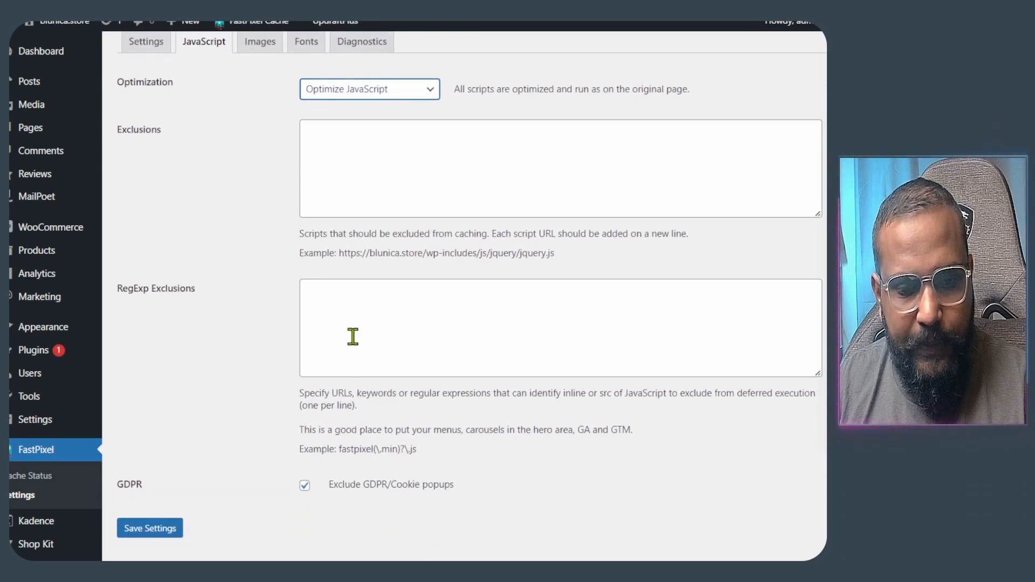
scroll(352, 337, up, 1)
click(269, 115)
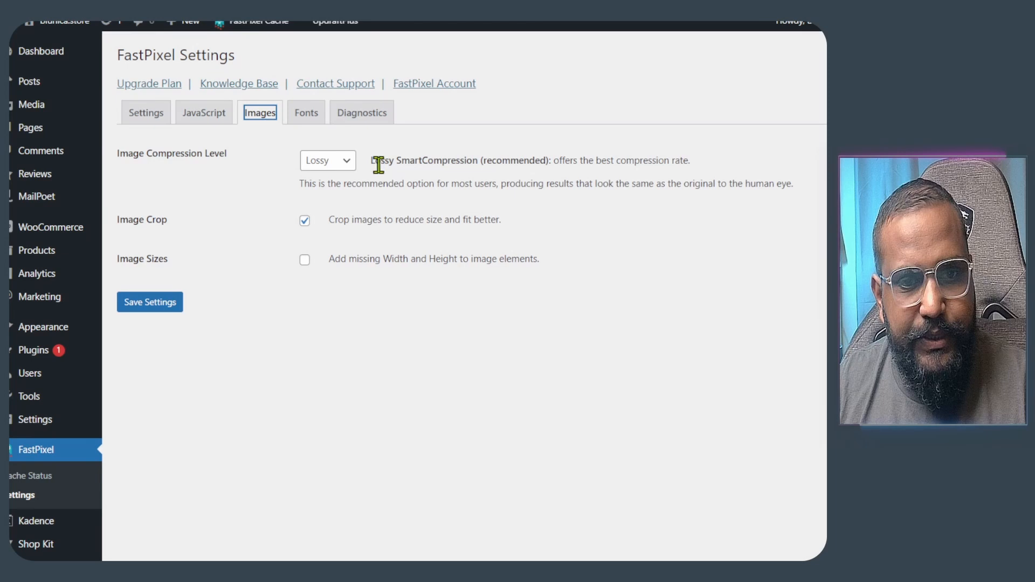
- Keep Lossy image compression and review the image crop option
click(348, 160)
click(349, 175)
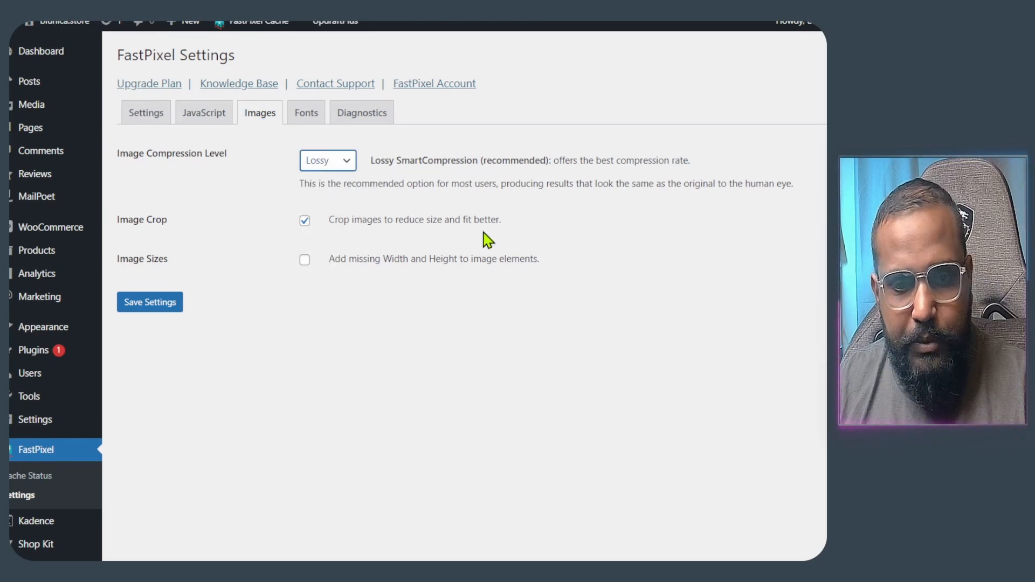
drag(330, 221, 613, 241)
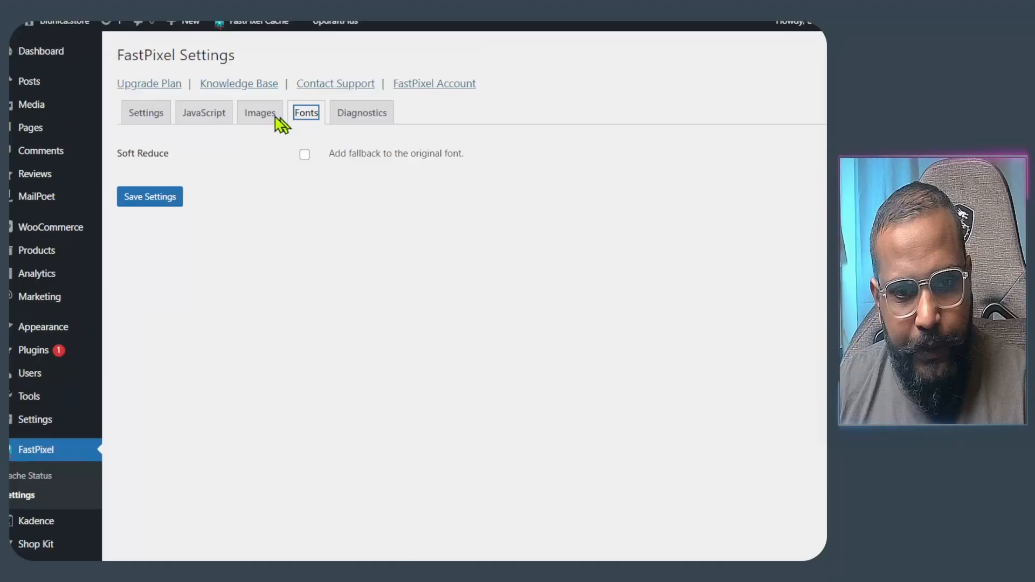
click(254, 116)
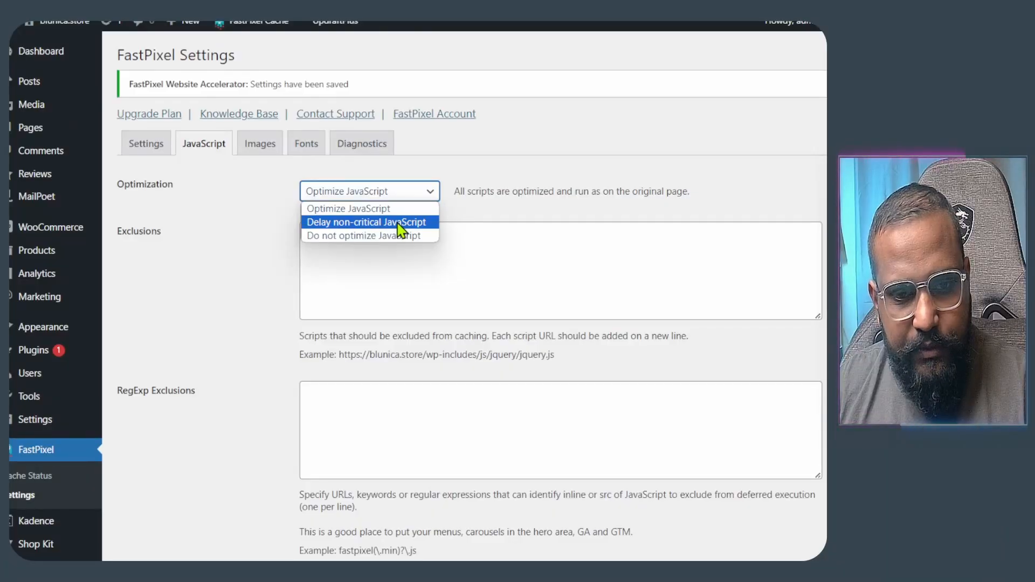
- Set JavaScript optimization to Delay non-critical JavaScript, then open a new browser tab
click(400, 223)
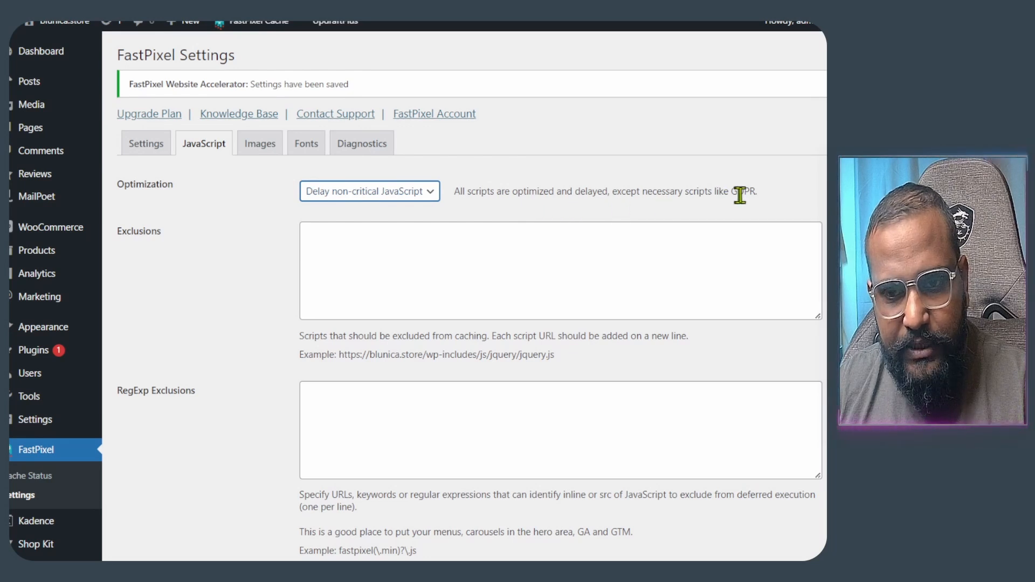
drag(775, 197, 452, 209)
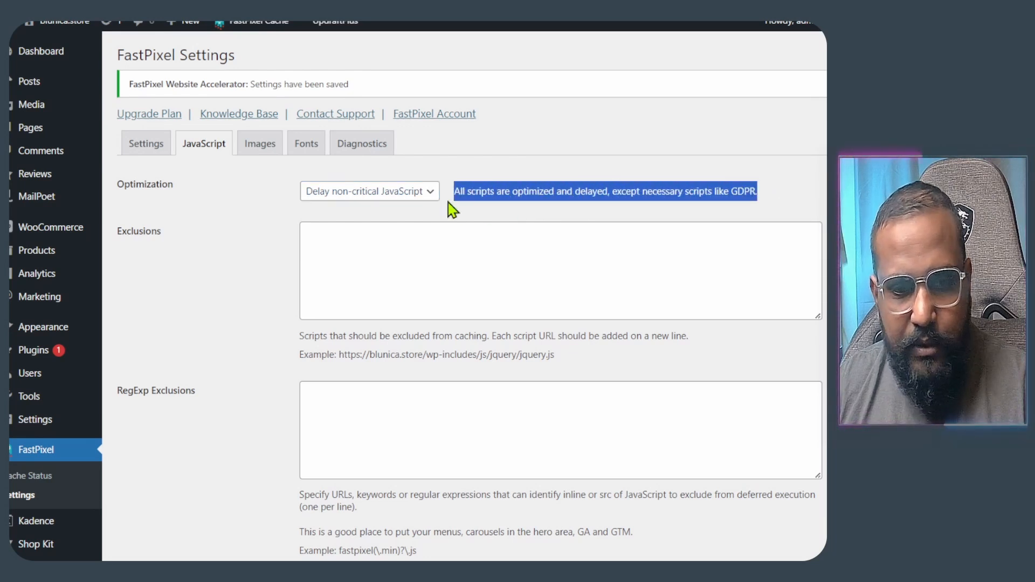
click(444, 221)
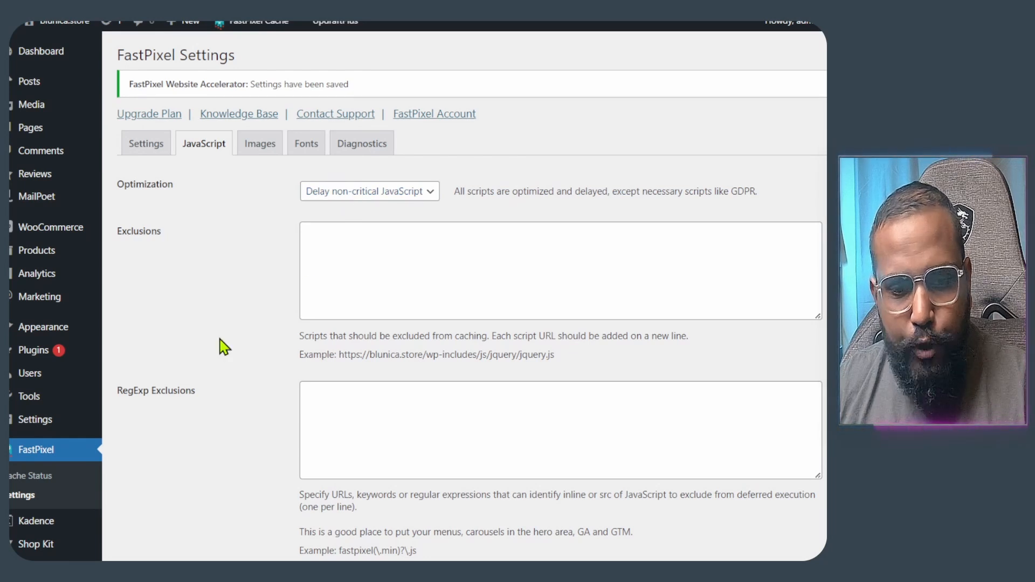
key(ctrl+t)
text(go)
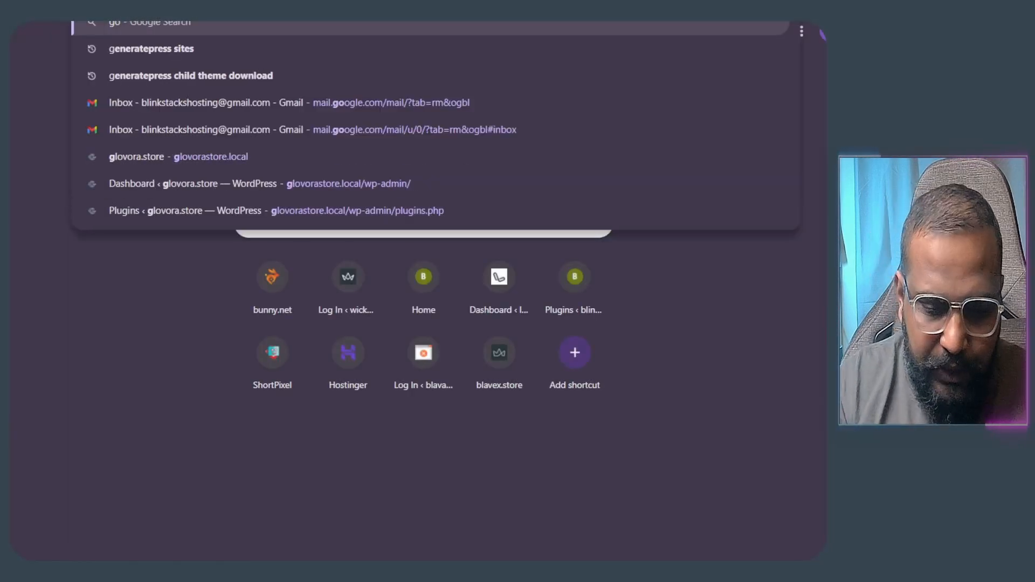
text(ogle)
key(ctrl+a)
text(page)
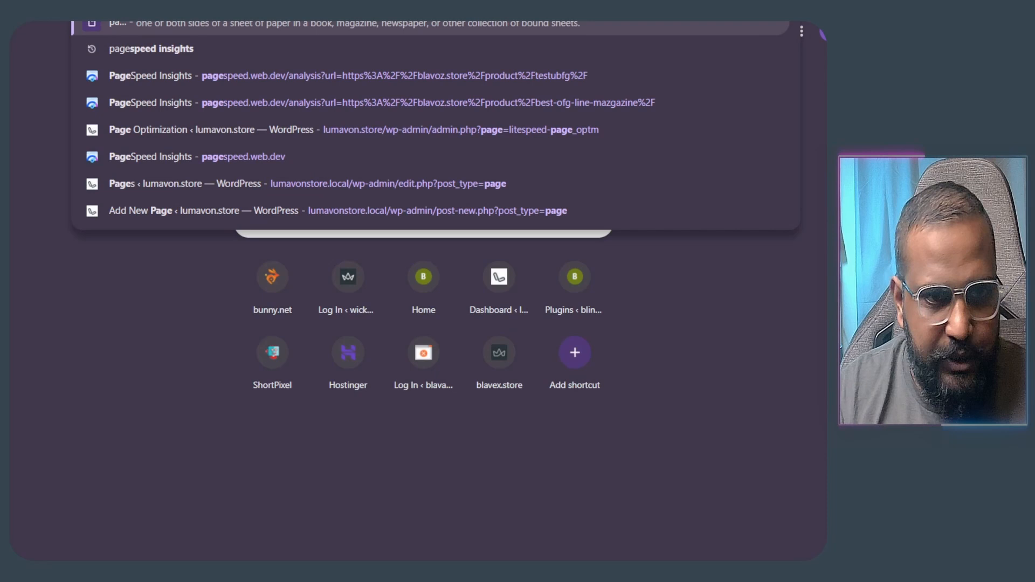
key(Down)
key(Down)
key(Up)
key(Up)
key(Up)
key(Up)
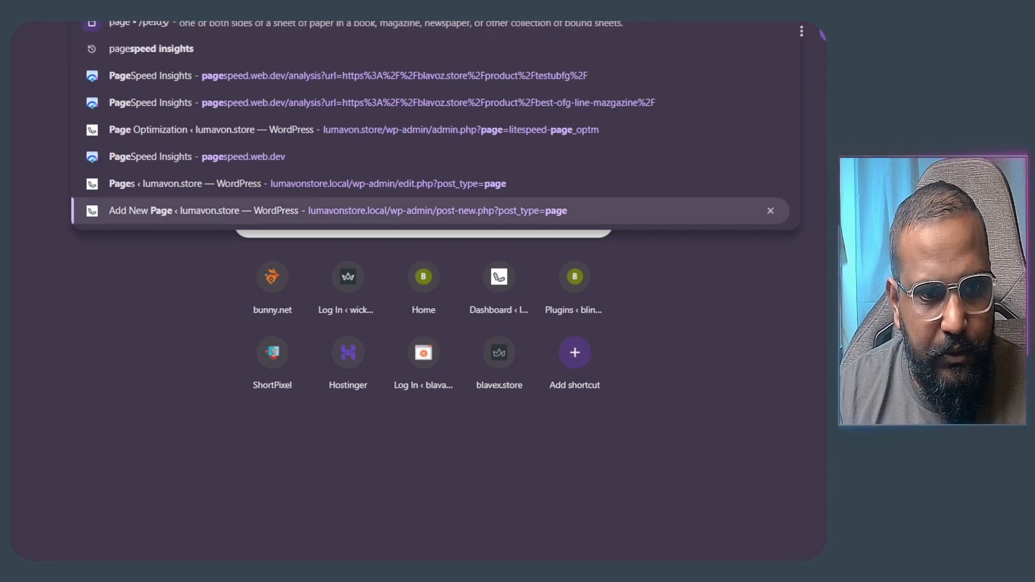
key(Up)
key(Escape)
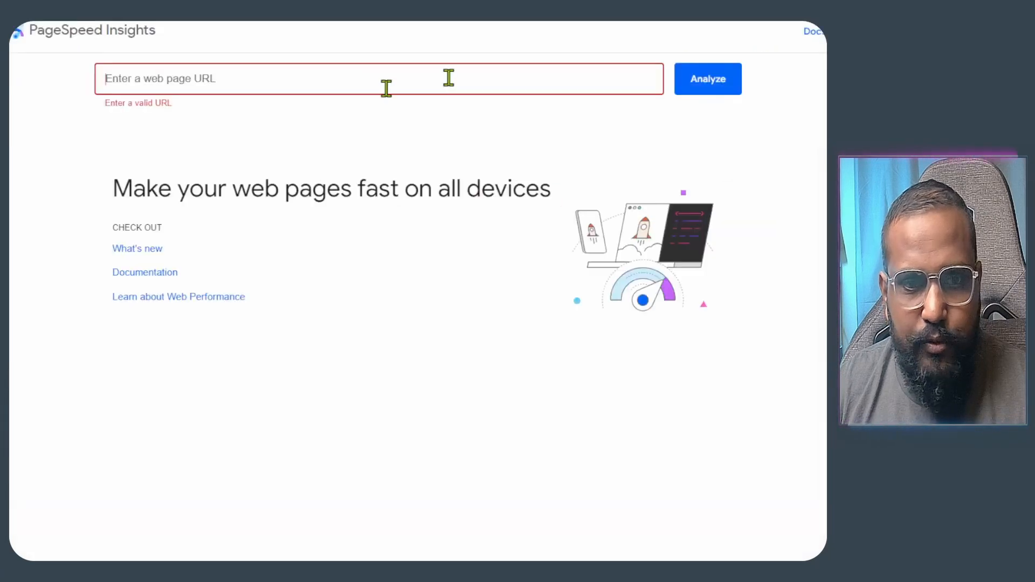
click(363, 67)
text(https://blunica.store/)
click(689, 97)
click(689, 91)
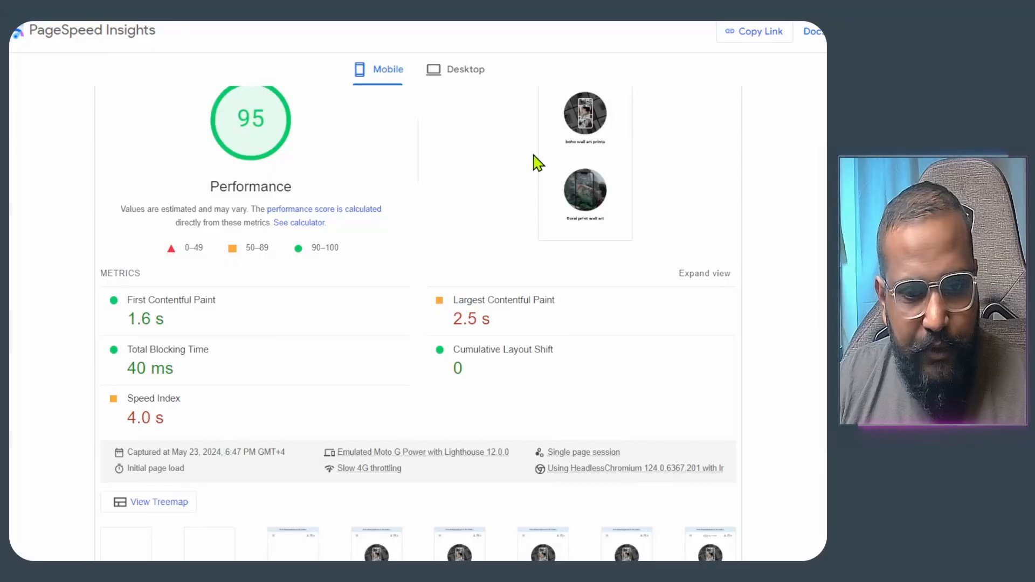
- Review the mobile Performance 95 report and point out the First Contentful Paint time
scroll(536, 162, down, 6)
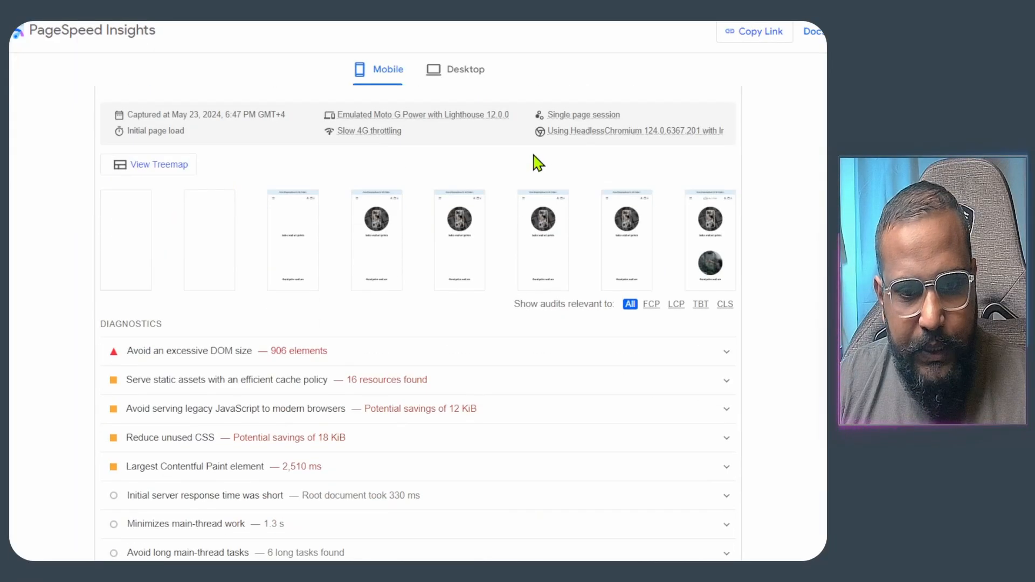
scroll(527, 171, up, 10)
scroll(524, 174, down, 4)
scroll(522, 176, up, 3)
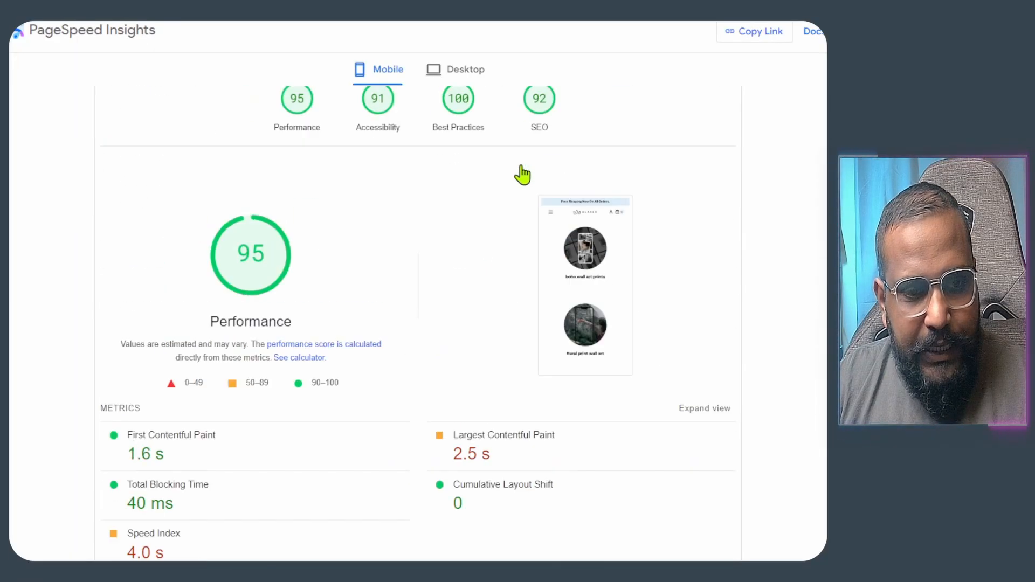
scroll(415, 199, down, 4)
scroll(410, 203, up, 4)
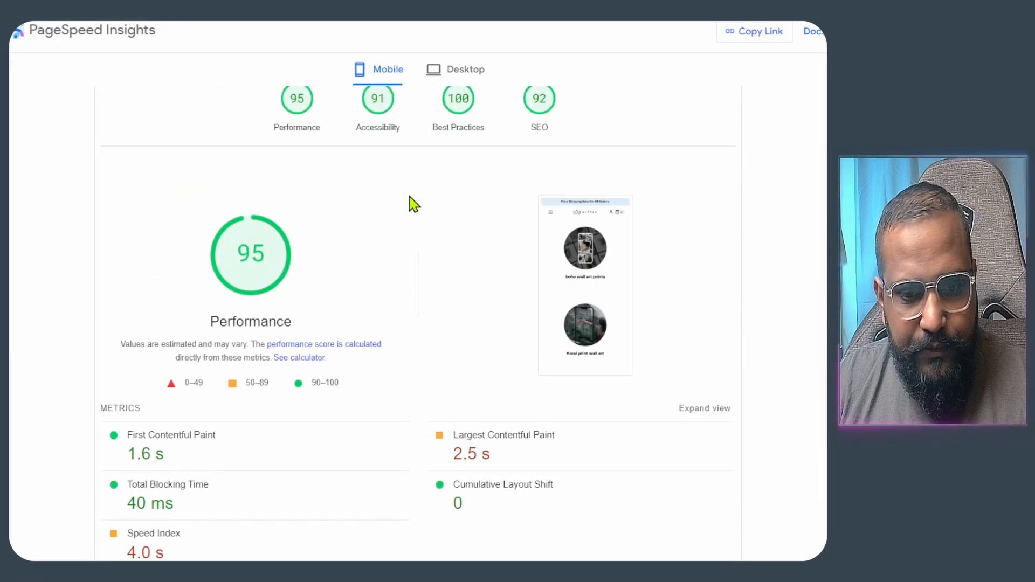
scroll(410, 203, down, 3)
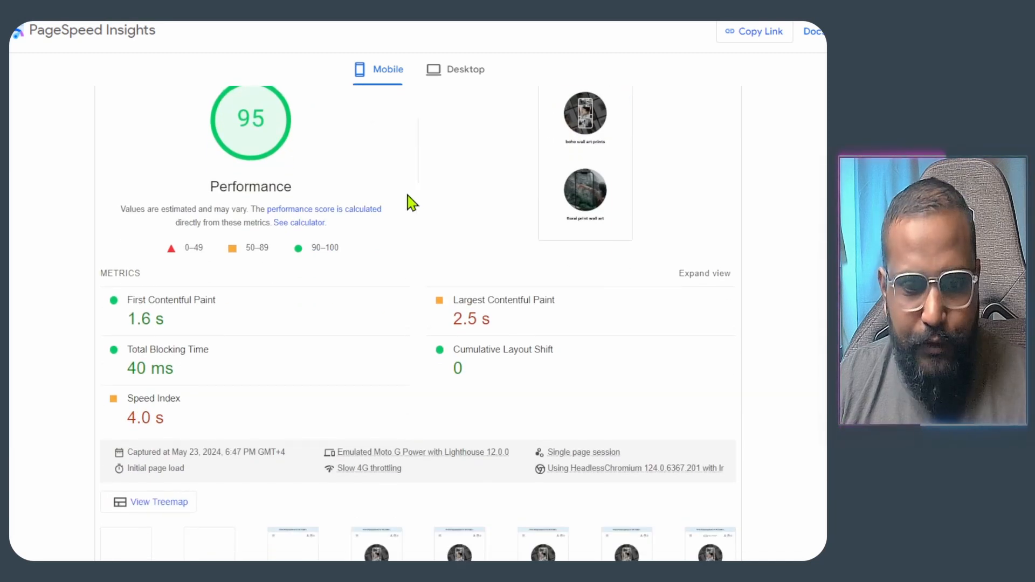
drag(123, 322, 183, 319)
double_click(203, 301)
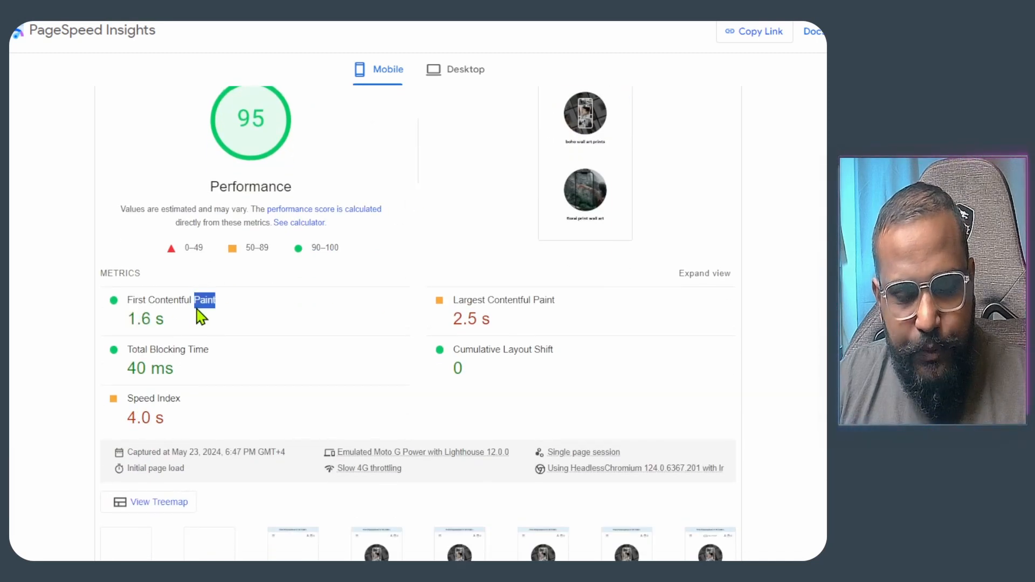
drag(183, 316, 196, 310)
- Point out the Largest Contentful Paint value of 2.5 s
scroll(197, 309, down, 6)
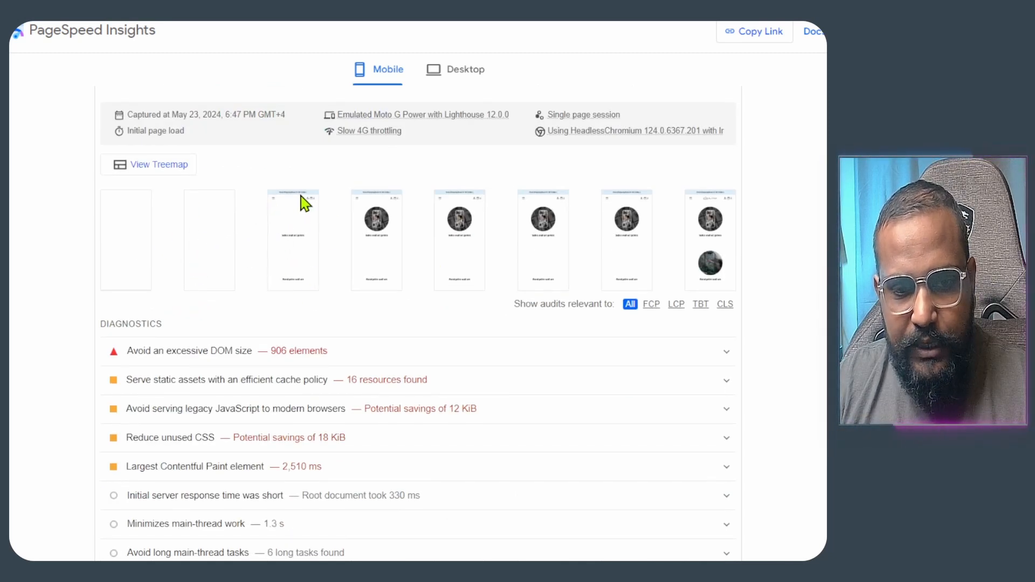
scroll(286, 211, up, 4)
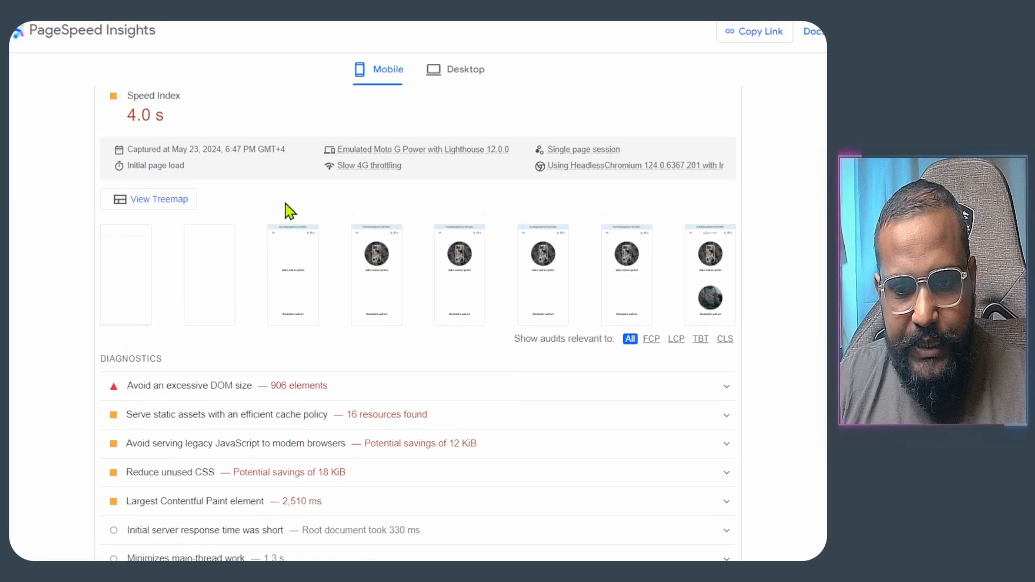
drag(544, 199, 434, 194)
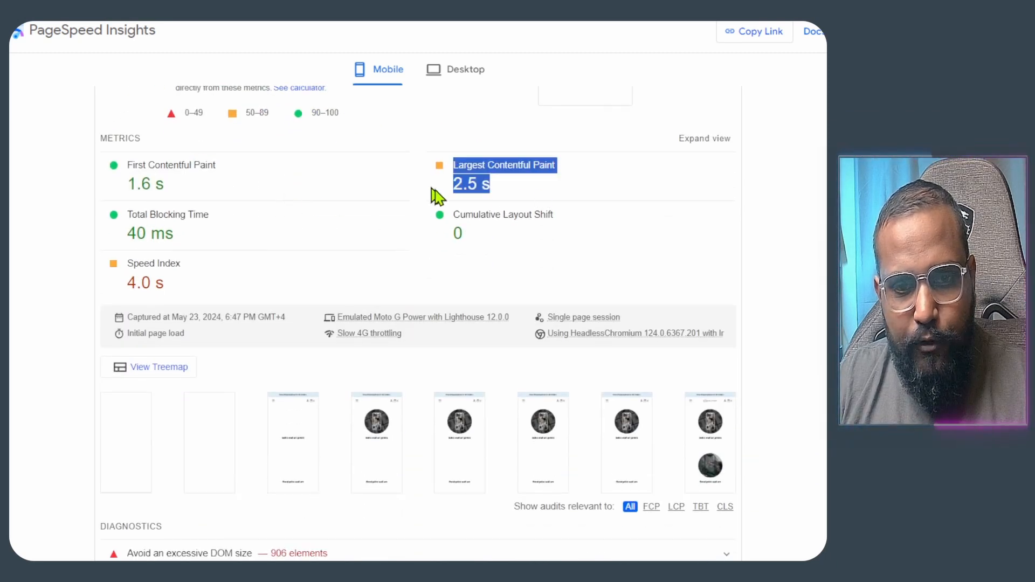
click(462, 187)
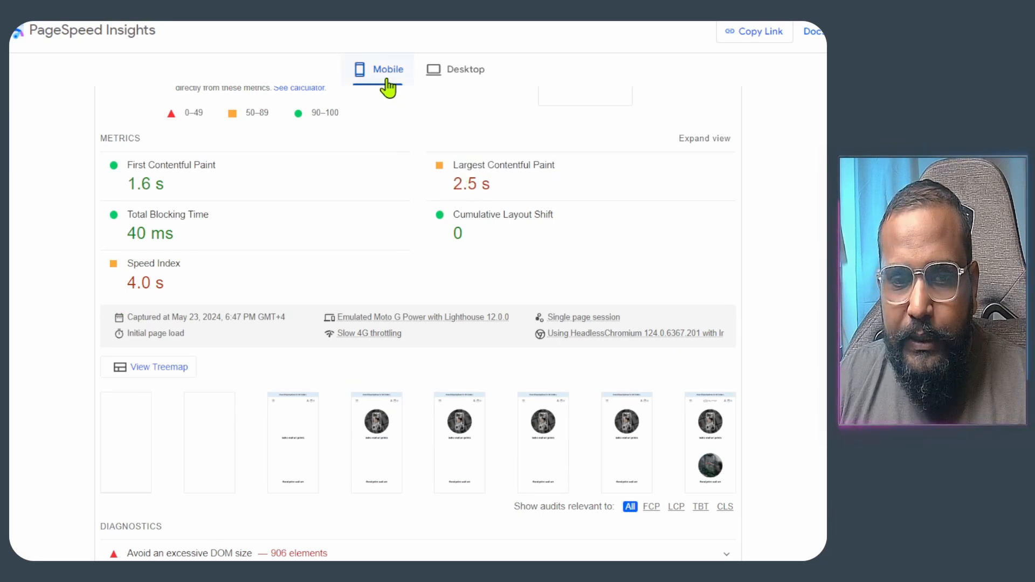
scroll(388, 87, up, 5)
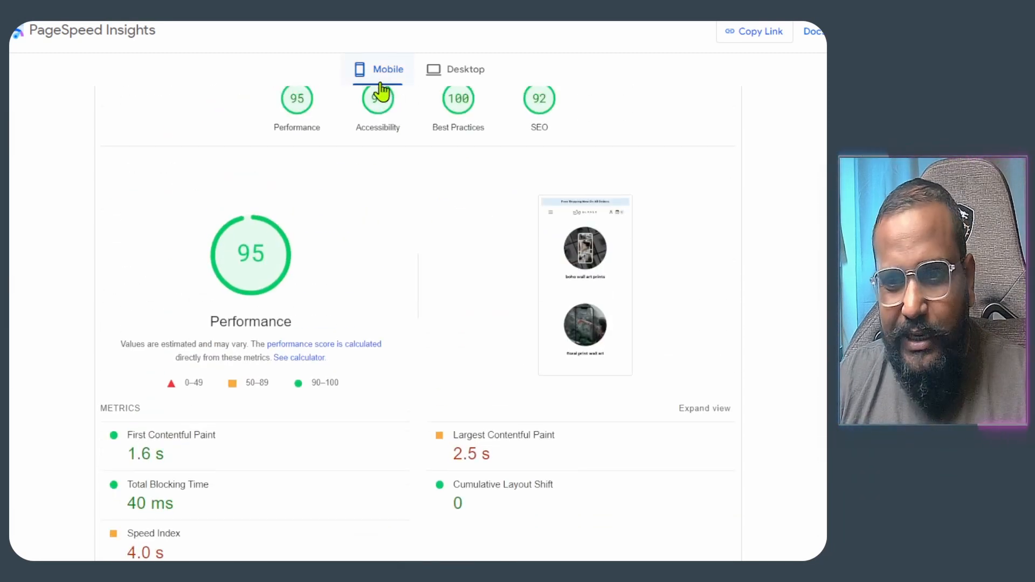
scroll(381, 92, down, 9)
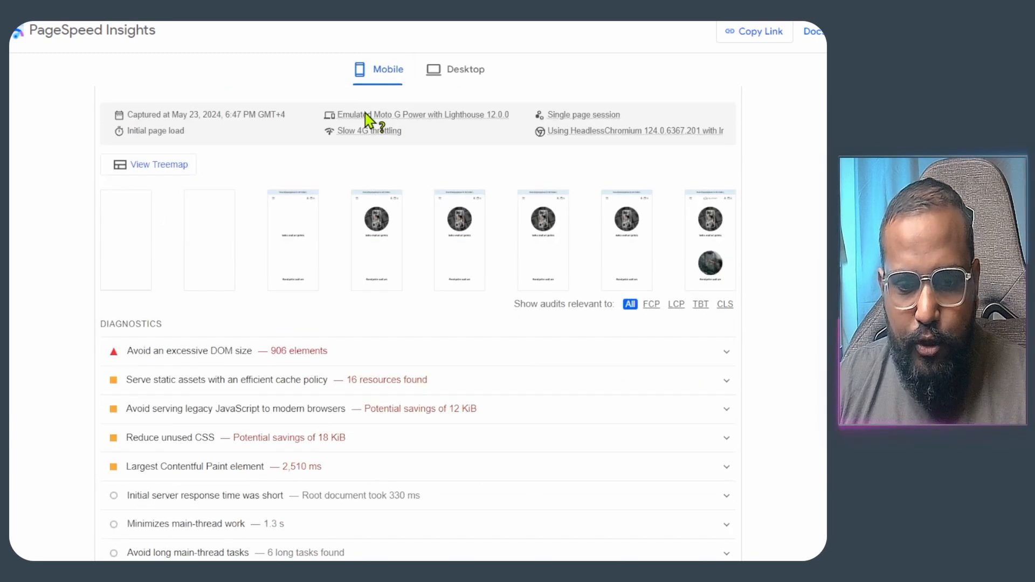
- Enlarge the deepest DOM element screenshot under the 906-element DOM size diagnostic, then return to the scores
scroll(369, 119, down, 3)
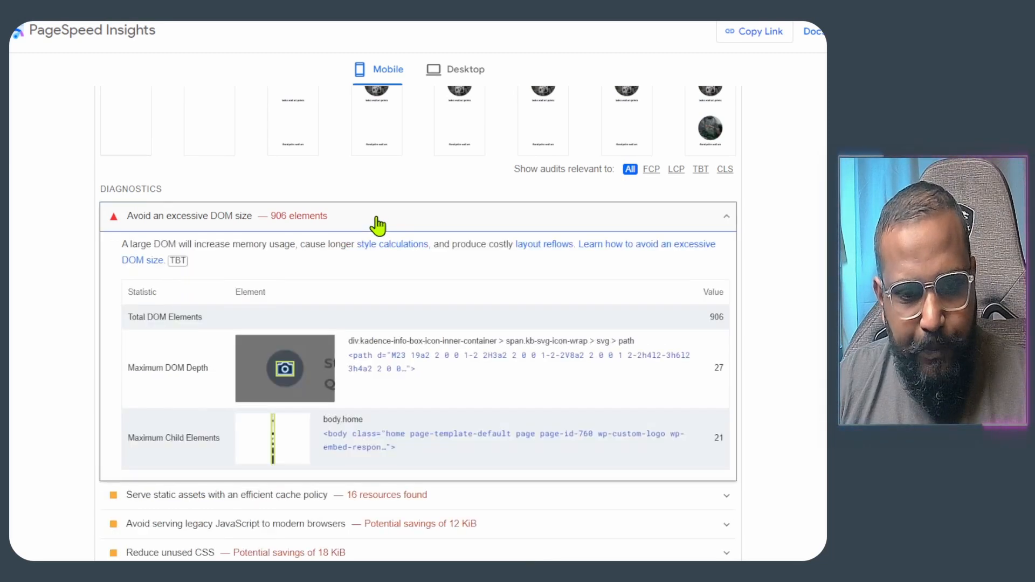
scroll(378, 225, down, 4)
scroll(374, 221, up, 3)
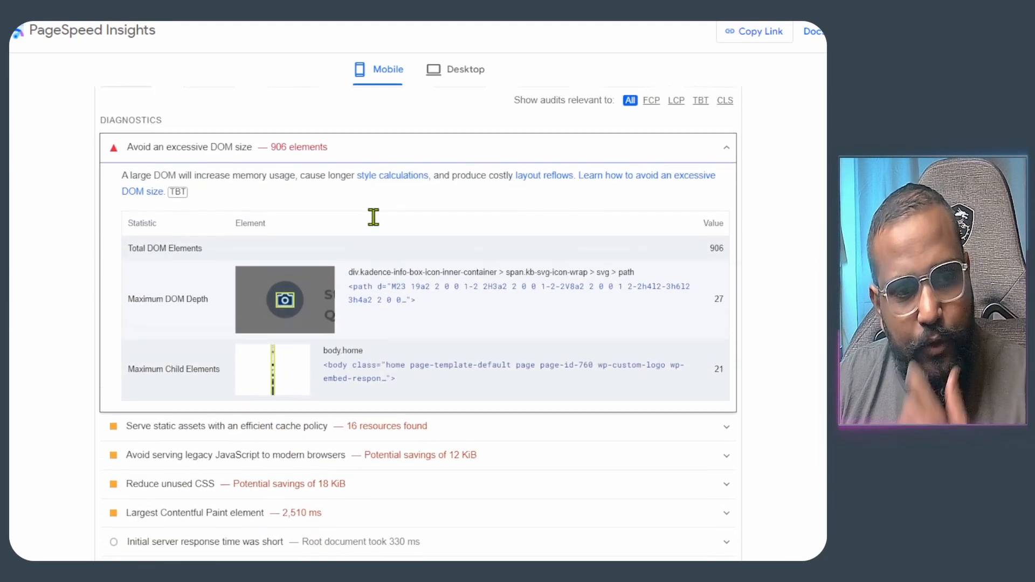
click(288, 300)
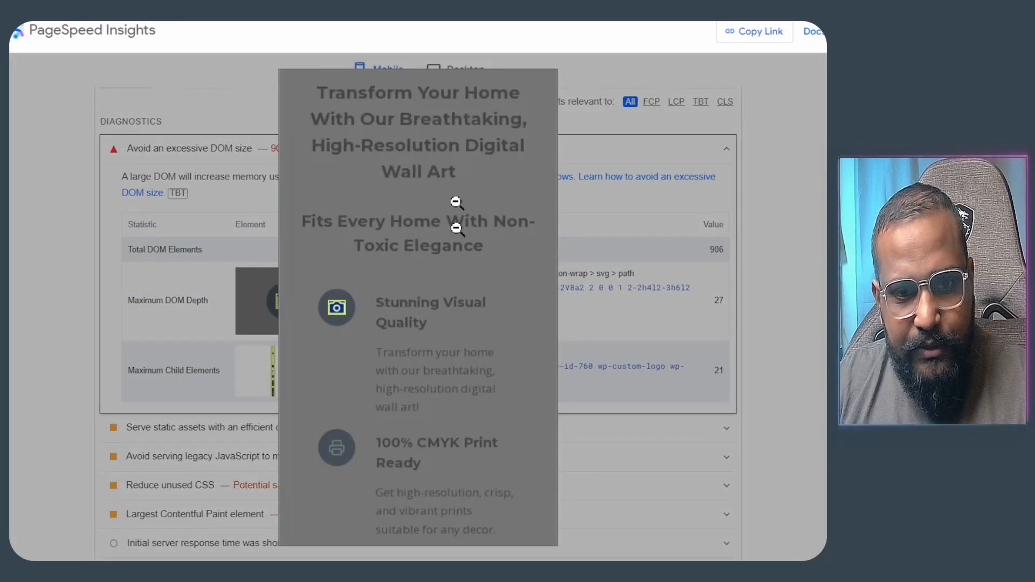
click(586, 448)
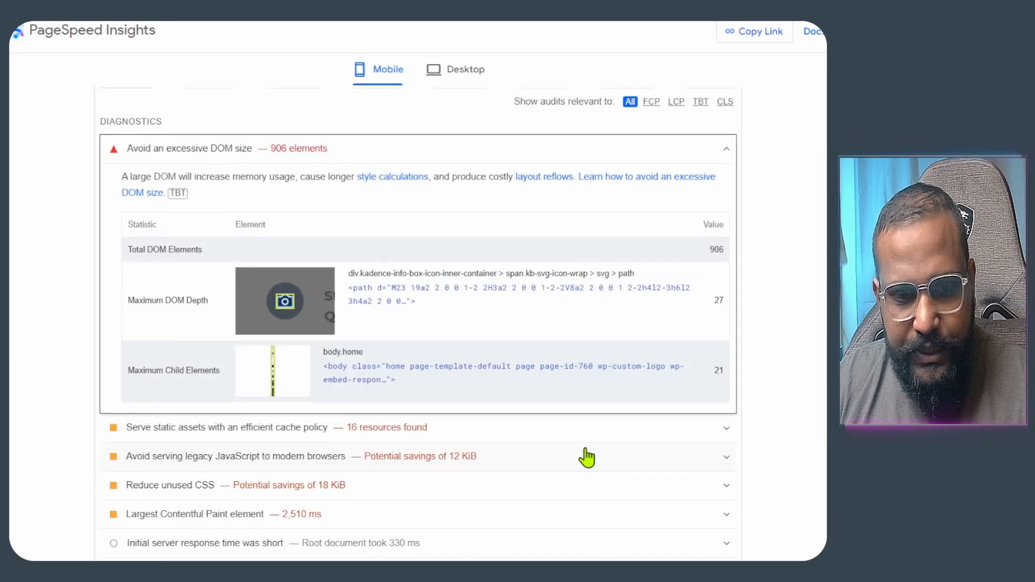
scroll(275, 237, down, 1)
scroll(393, 250, down, 2)
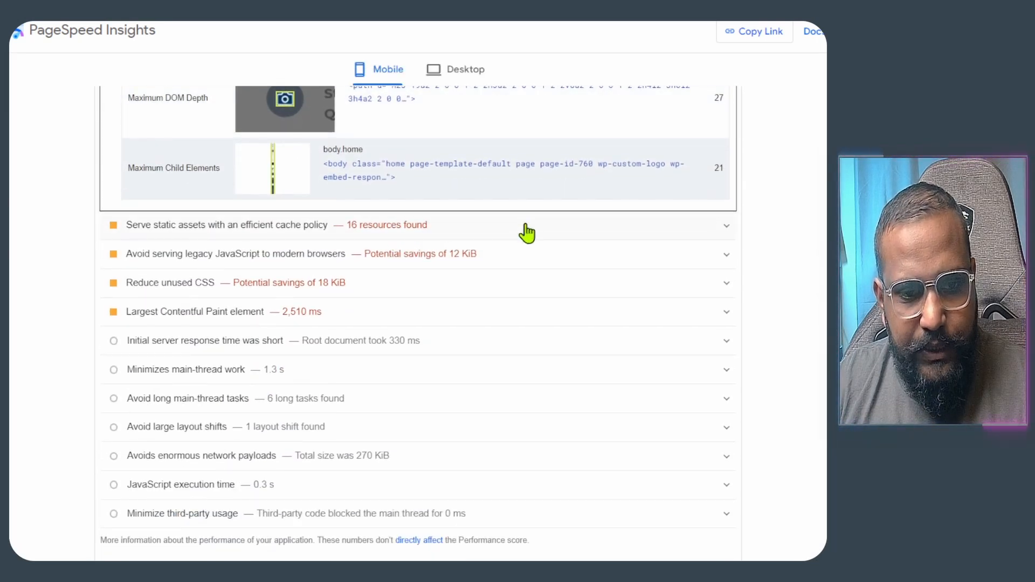
scroll(468, 256, up, 15)
scroll(455, 240, down, 1)
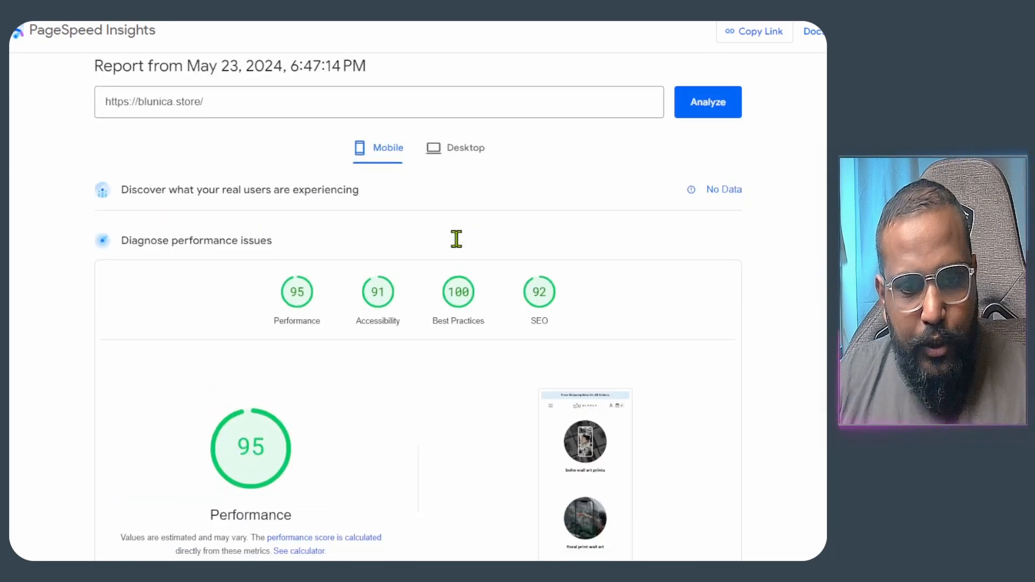